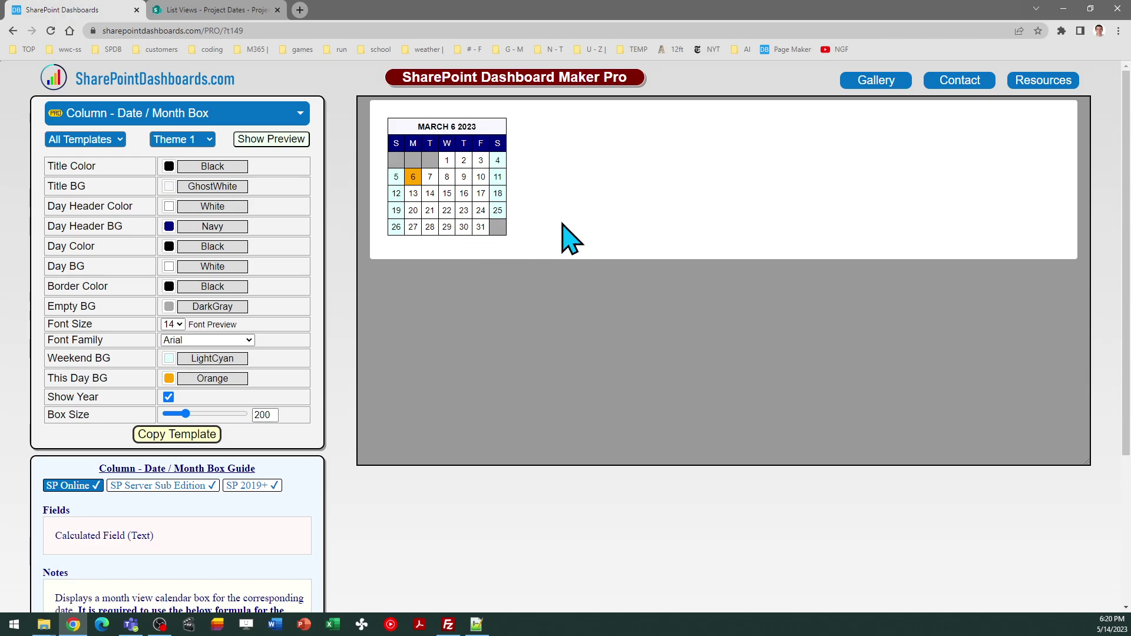
Copy the required calculated field formula from the notes of the Column - Date / Month Box guide.
{"action": "left_click_drag", "start_coordinate": [1126, 277], "coordinate": [1124, 374]}
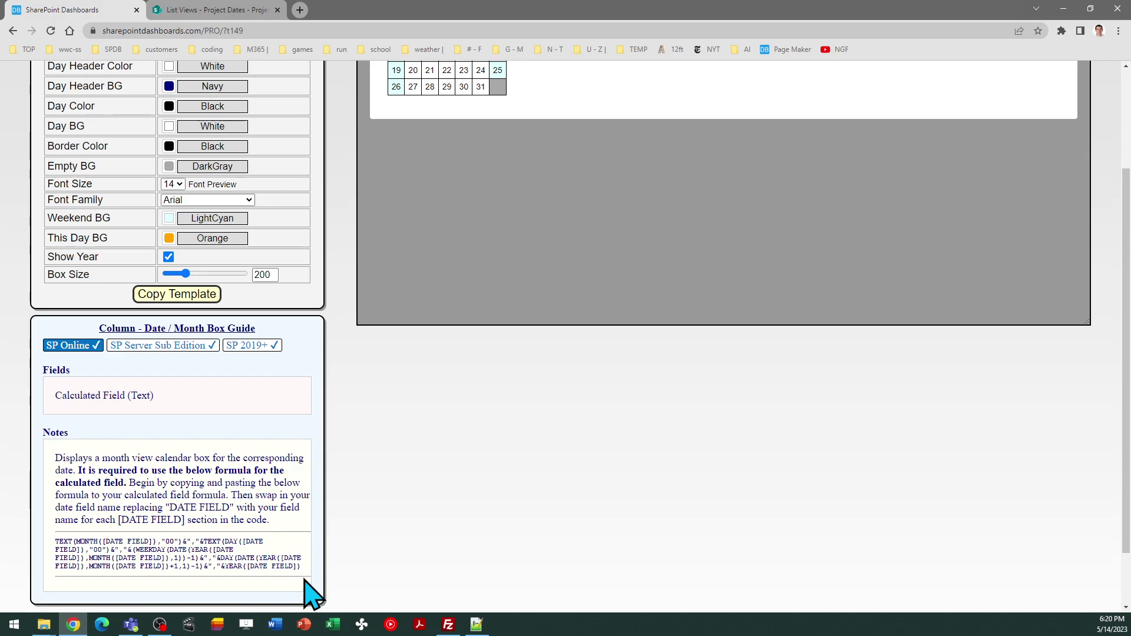
{"action": "left_click_drag", "start_coordinate": [302, 567], "coordinate": [56, 545]}
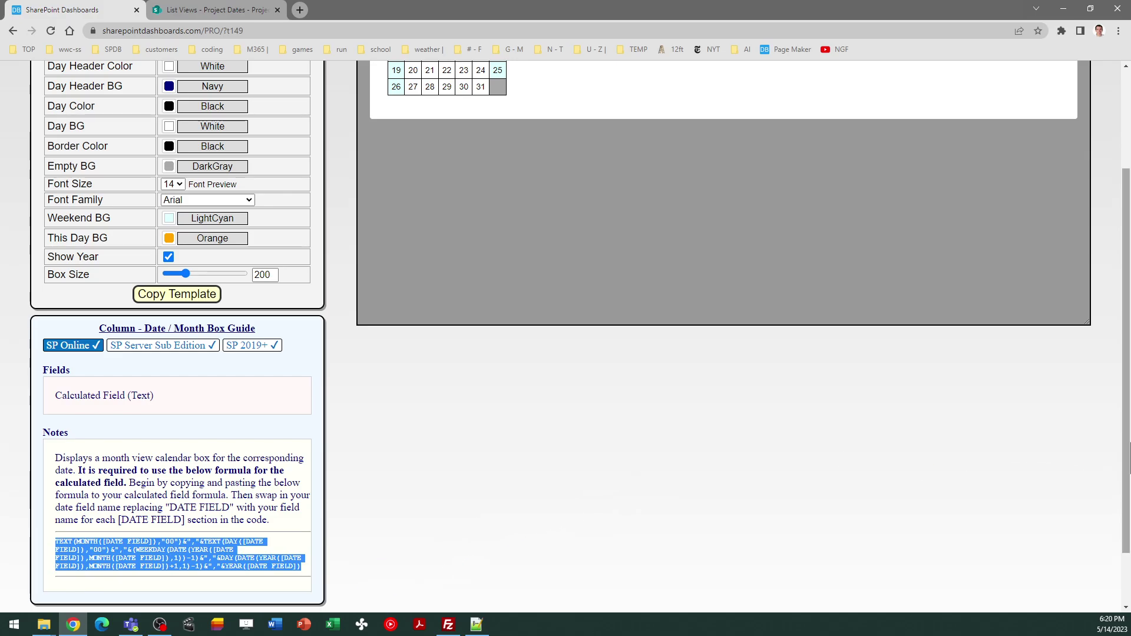
{"action": "left_click_drag", "start_coordinate": [1127, 458], "coordinate": [1127, 338]}
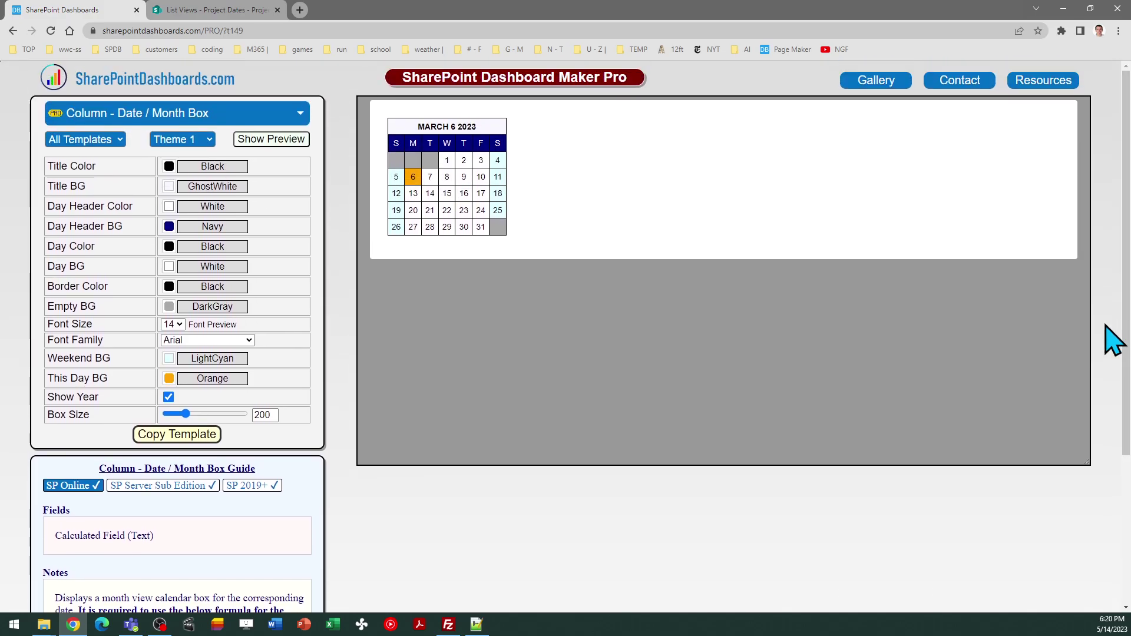
Switch to the SharePoint Project Dates list and start a new calculated column named Month from its list settings.
{"action": "left_click", "coordinate": [219, 13]}
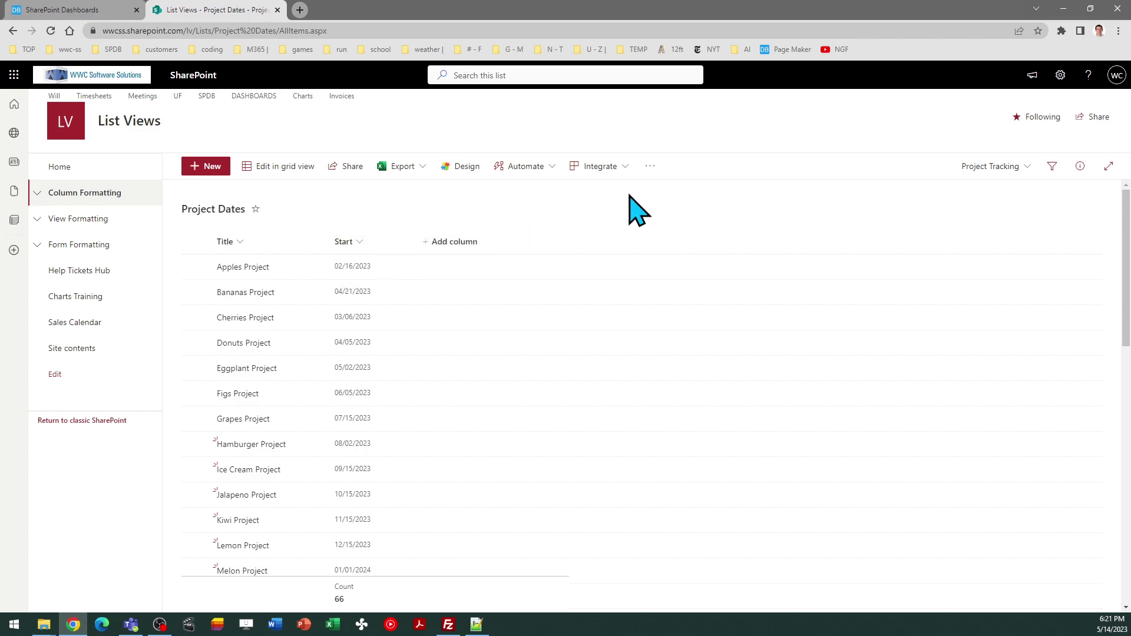
{"action": "left_click", "coordinate": [1060, 75]}
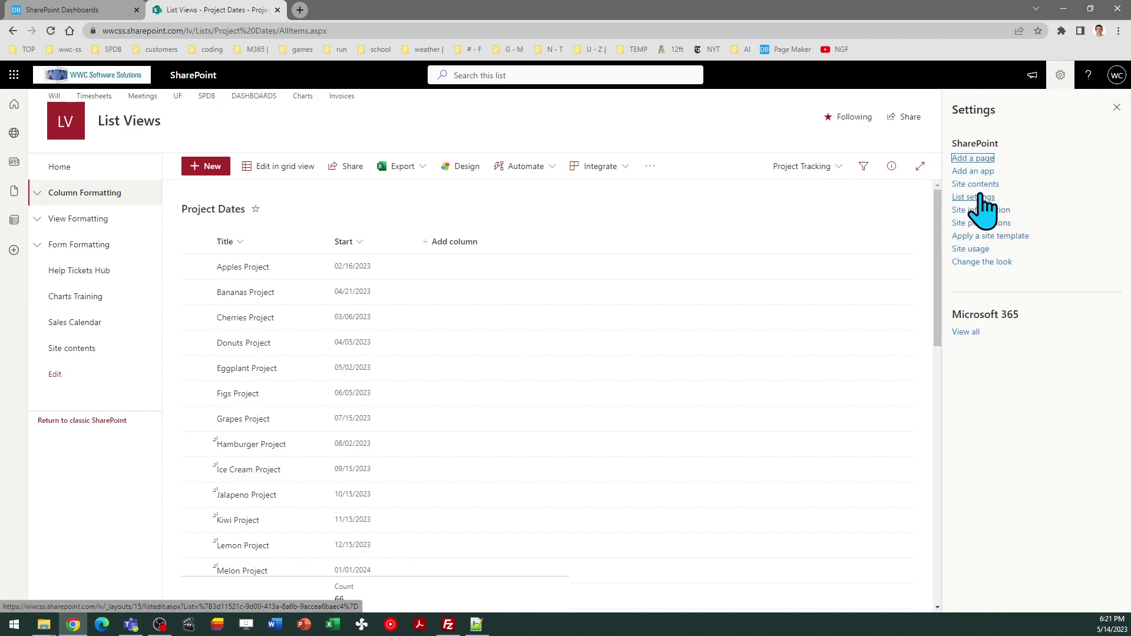
{"action": "left_click", "coordinate": [980, 197]}
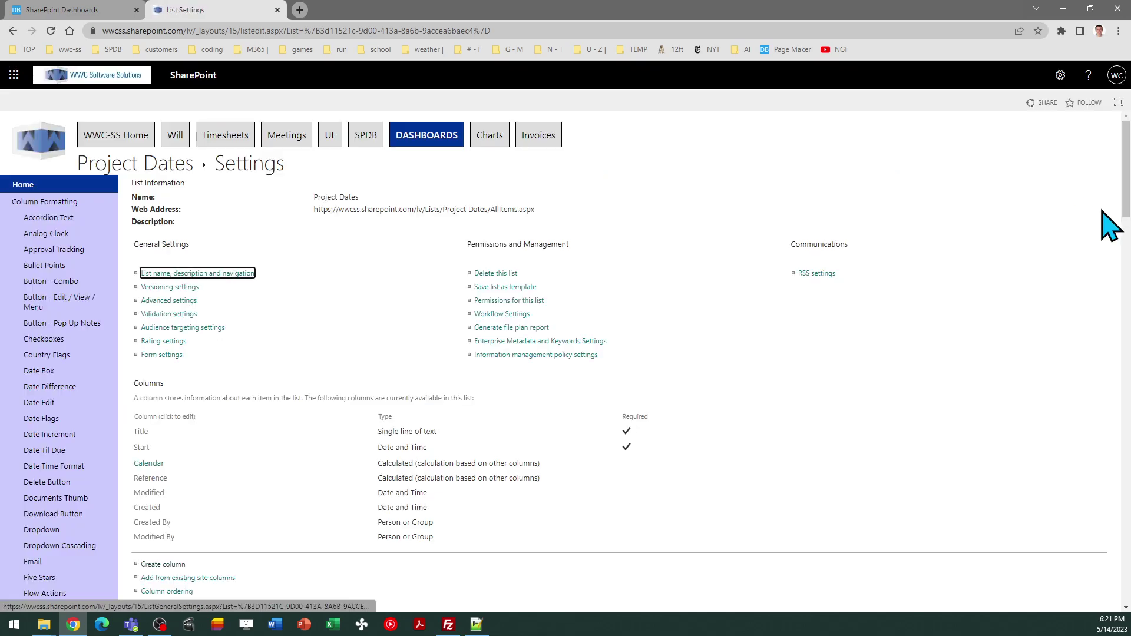
{"action": "left_click", "coordinate": [163, 564]}
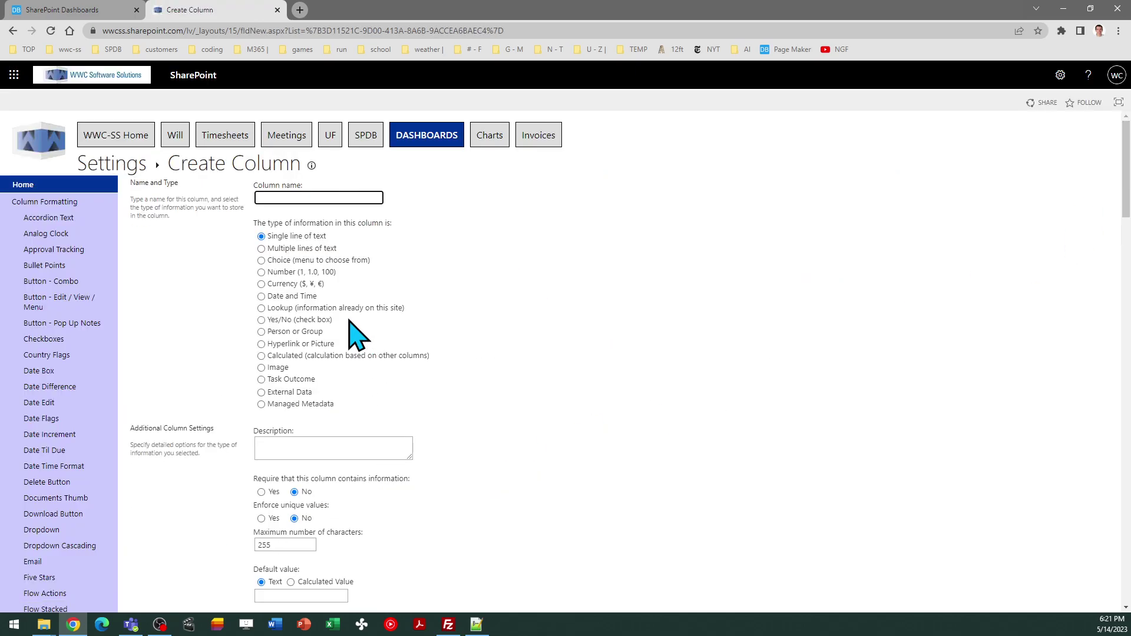
{"action": "type", "text": "Month"}
{"action": "left_click", "coordinate": [289, 356]}
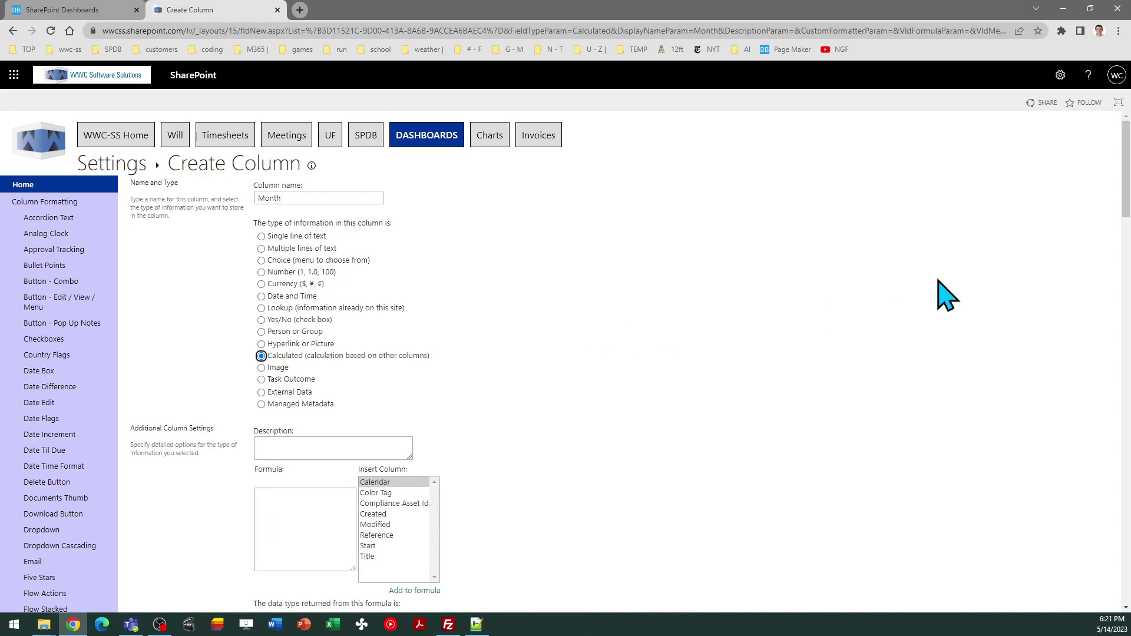
Paste the copied formula as the Month column's formula and enlarge the formula box so the whole text fits.
{"action": "left_click_drag", "start_coordinate": [1127, 177], "coordinate": [1127, 197]}
{"action": "left_click", "coordinate": [321, 386]}
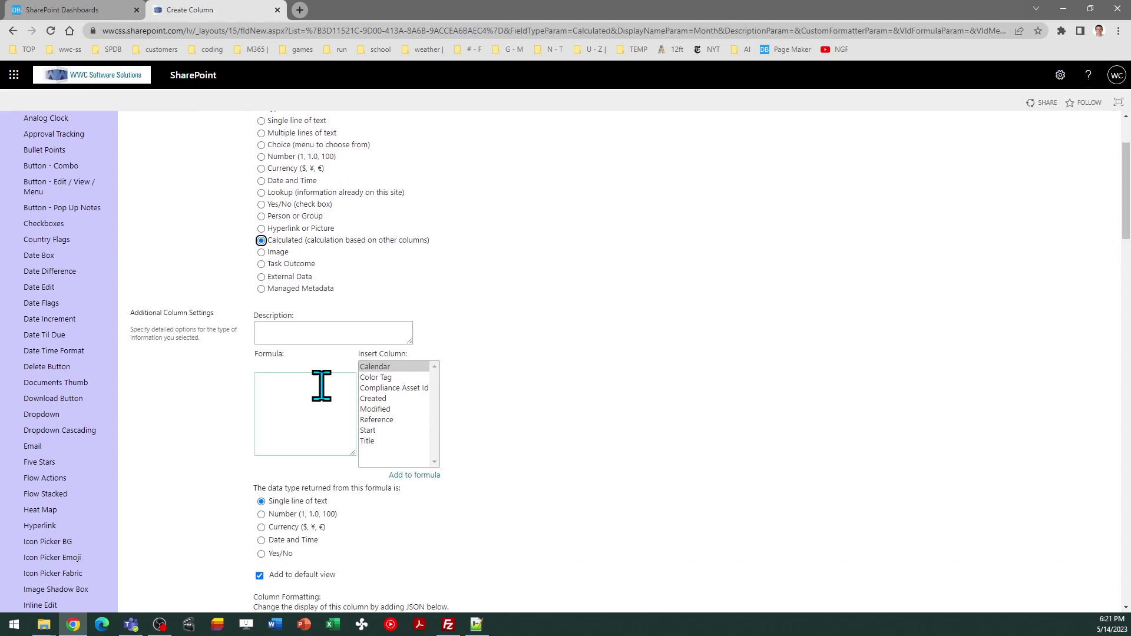
{"action": "left_click", "coordinate": [293, 379]}
{"action": "key", "text": "ctrl+v"}
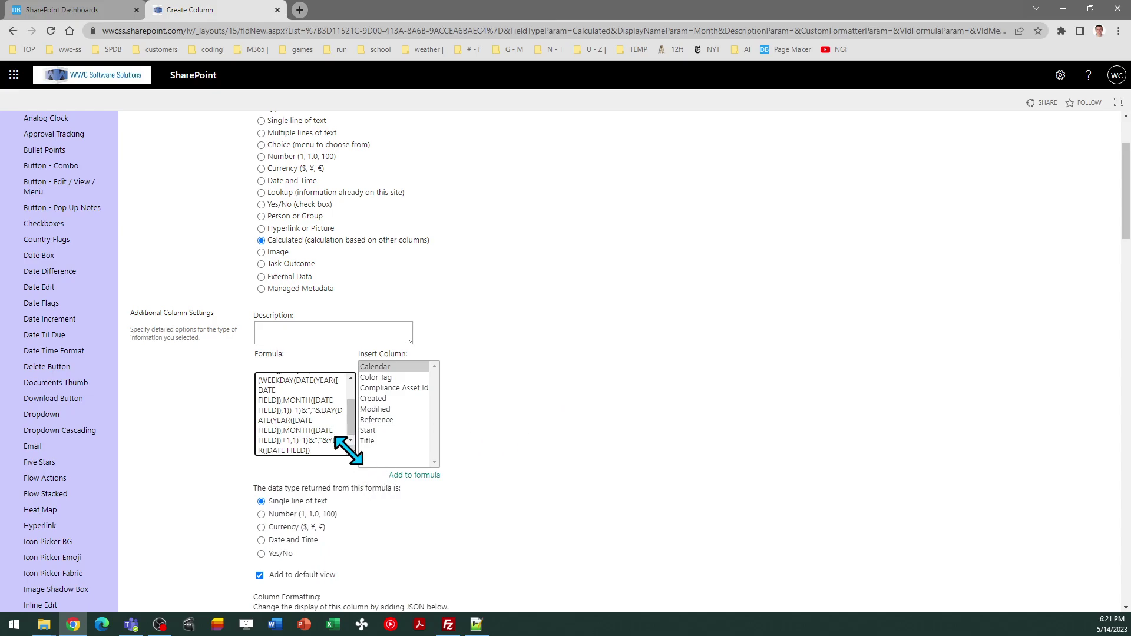
{"action": "left_click_drag", "start_coordinate": [352, 451], "coordinate": [607, 481]}
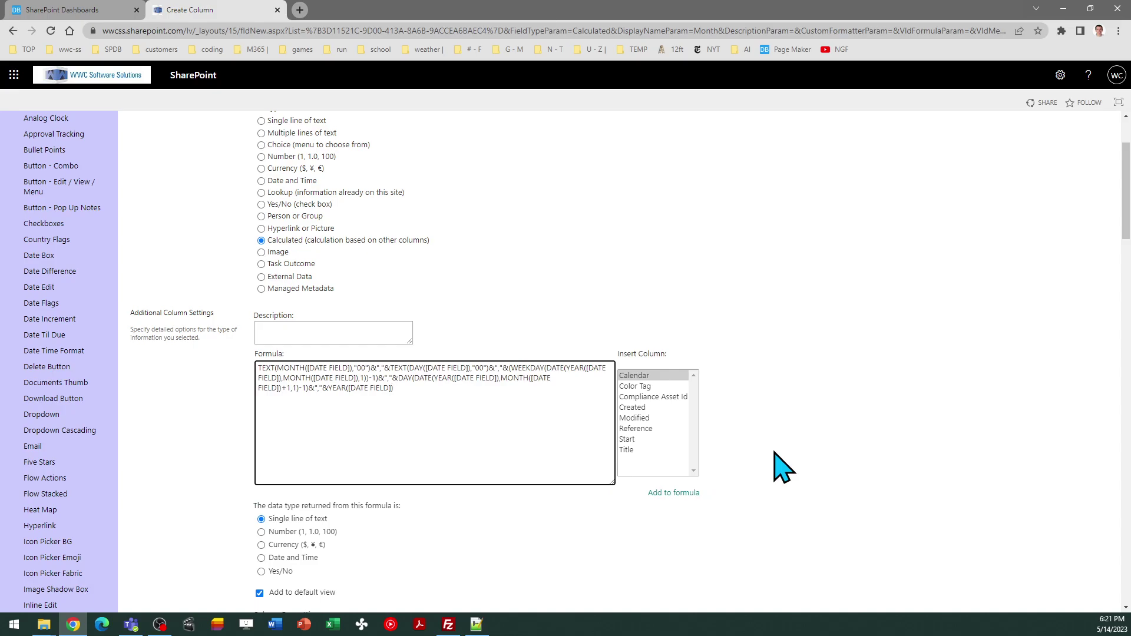
Replace the DATE FIELD placeholder in the formula's first MONTH function with Start.
{"action": "key", "text": "ctrl+plus"}
{"action": "key", "text": "ctrl+plus"}
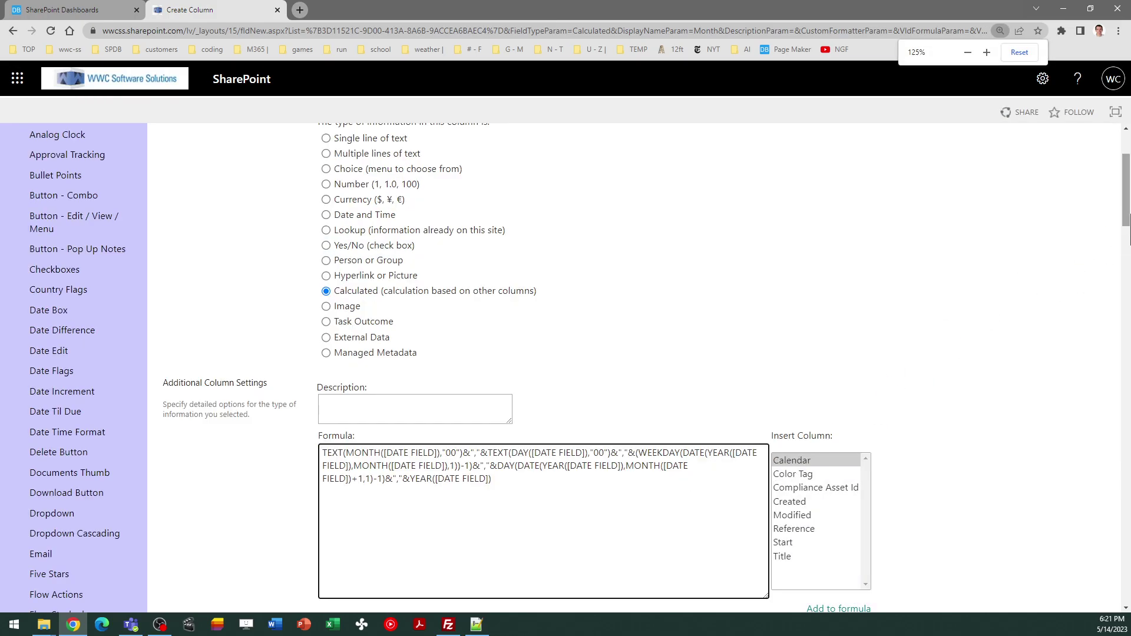
{"action": "scroll", "coordinate": [1031, 246], "scroll_direction": "down", "scroll_amount": 4}
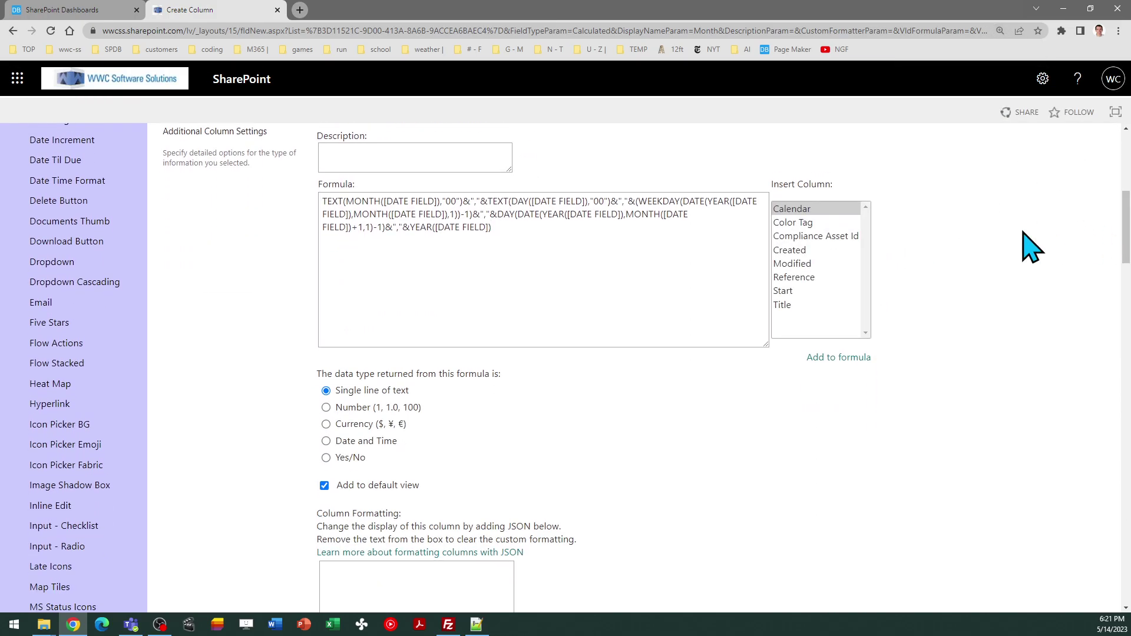
{"action": "key", "text": "ctrl+plus"}
{"action": "key", "text": "ctrl+plus"}
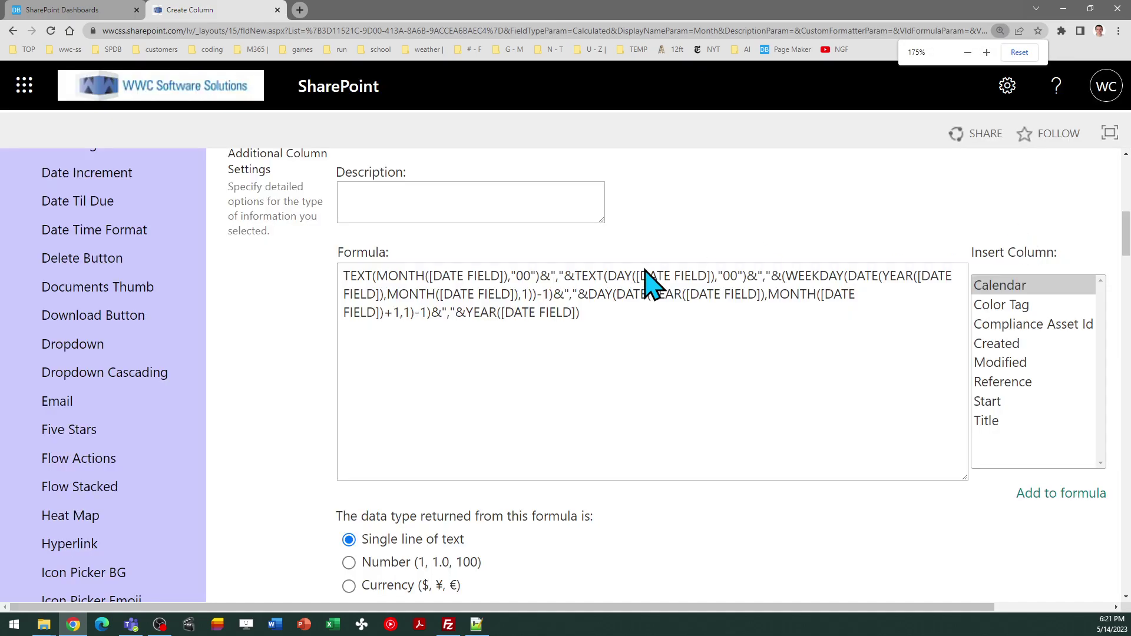
{"action": "left_click", "coordinate": [500, 277]}
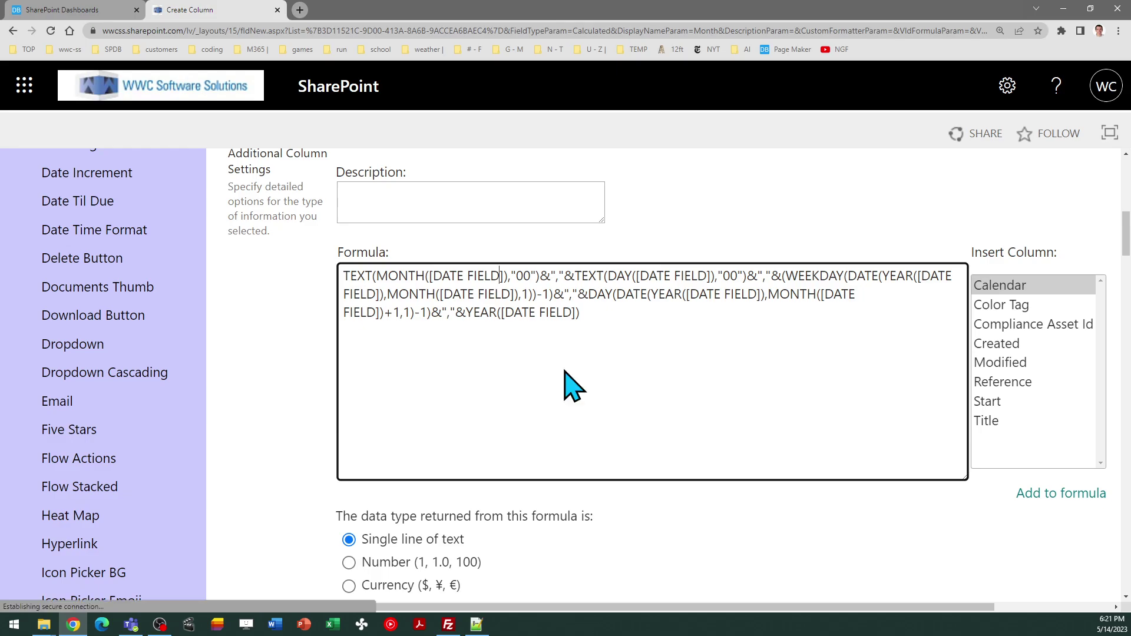
{"action": "key", "text": "BackSpace"}
{"action": "key", "text": "BackSpace"}
{"action": "key", "text": "BackSpace"}
{"action": "key", "text": "BackSpace"}
{"action": "key", "text": "BackSpace"}
{"action": "key", "text": "BackSpace"}
{"action": "key", "text": "BackSpace"}
{"action": "key", "text": "BackSpace"}
{"action": "key", "text": "BackSpace"}
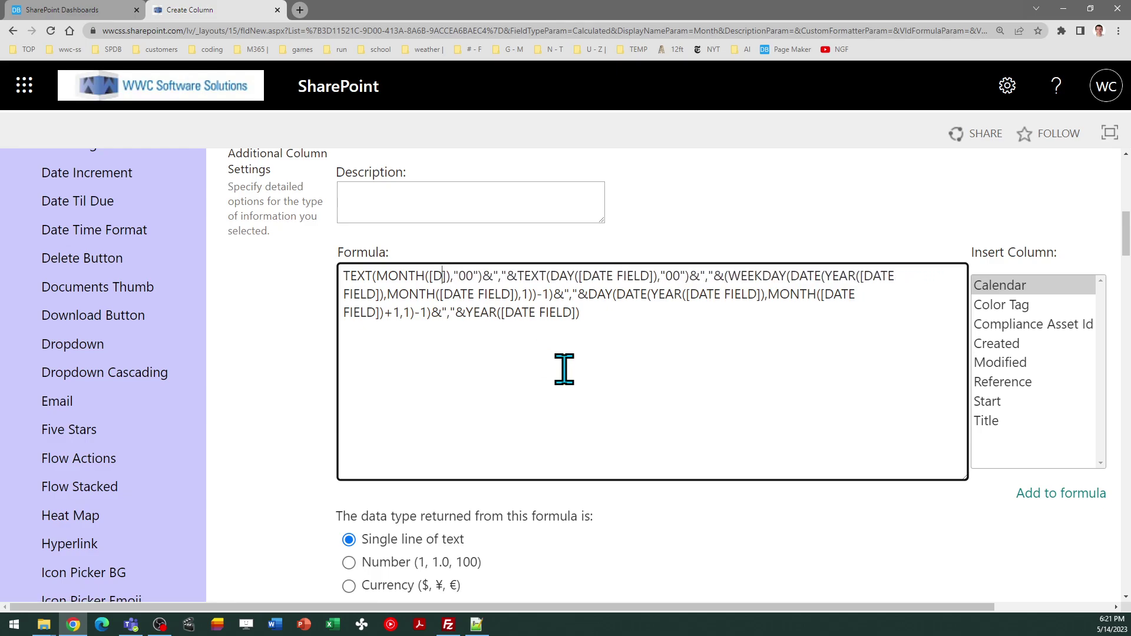
{"action": "key", "text": "BackSpace"}
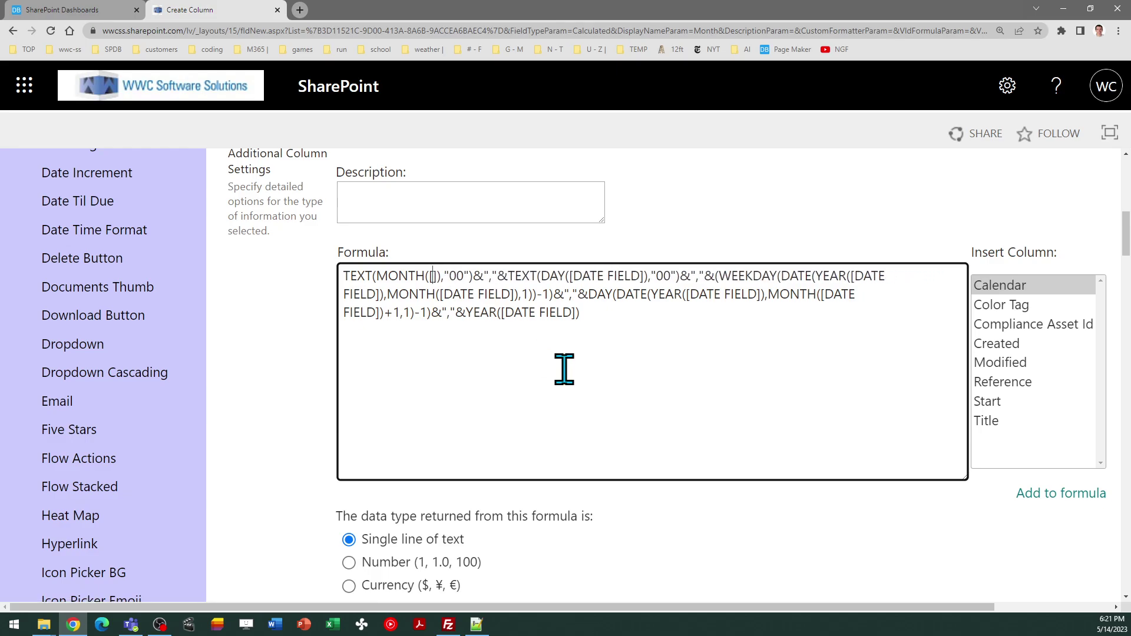
{"action": "type", "text": "Start"}
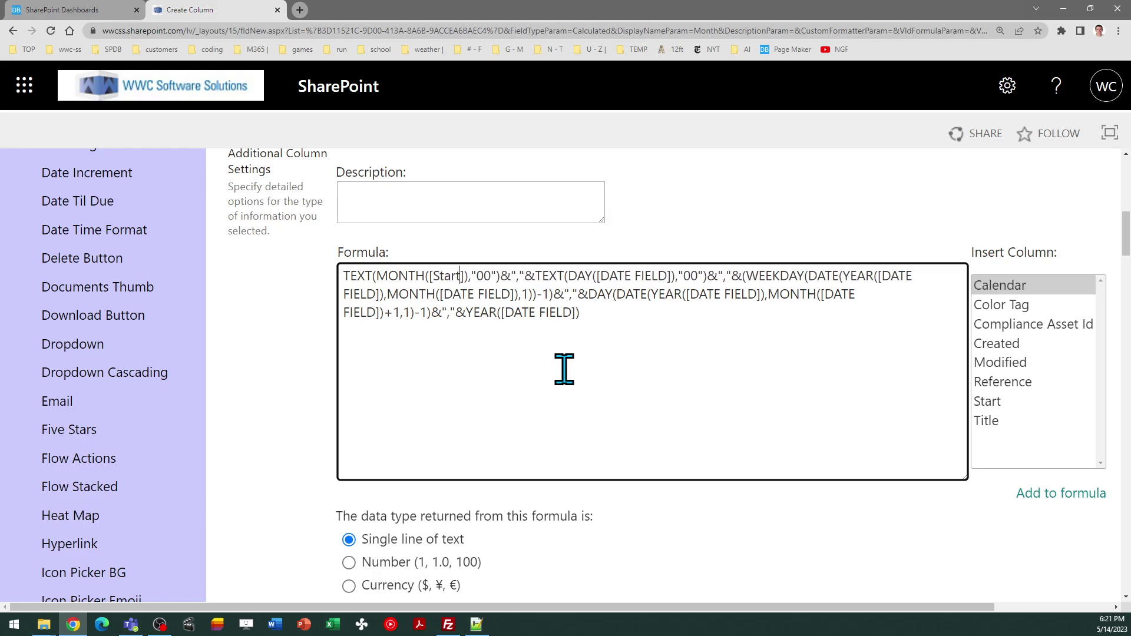
Copy the Start field name and put it in place of DATE FIELD in the TEXT(DAY()) part of the formula.
{"action": "key", "text": "shift+Left"}
{"action": "key", "text": "shift+Left"}
{"action": "key", "text": "shift+Left"}
{"action": "key", "text": "shift+Left"}
{"action": "key", "text": "shift+Left"}
{"action": "key", "text": "ctrl+c"}
{"action": "key", "text": "Right"}
{"action": "key", "text": "Right"}
{"action": "key", "text": "Right"}
{"action": "key", "text": "Right"}
{"action": "key", "text": "Right"}
{"action": "key", "text": "Right"}
{"action": "key", "text": "Right"}
{"action": "key", "text": "Right"}
{"action": "key", "text": "Right"}
{"action": "key", "text": "Right"}
{"action": "key", "text": "Right"}
{"action": "key", "text": "Right"}
{"action": "key", "text": "Right"}
{"action": "key", "text": "Right"}
{"action": "key", "text": "Right"}
{"action": "key", "text": "Right"}
{"action": "key", "text": "Right"}
{"action": "key", "text": "Right"}
{"action": "key", "text": "Right"}
{"action": "key", "text": "Right"}
{"action": "key", "text": "Right"}
{"action": "key", "text": "shift+Left"}
{"action": "key", "text": "shift+Left"}
{"action": "key", "text": "shift+Left"}
{"action": "key", "text": "shift+Left"}
{"action": "key", "text": "shift+Left"}
{"action": "key", "text": "shift+Left"}
{"action": "key", "text": "shift+Left"}
{"action": "key", "text": "shift+Left"}
{"action": "key", "text": "shift+Left"}
{"action": "key", "text": "shift+Left"}
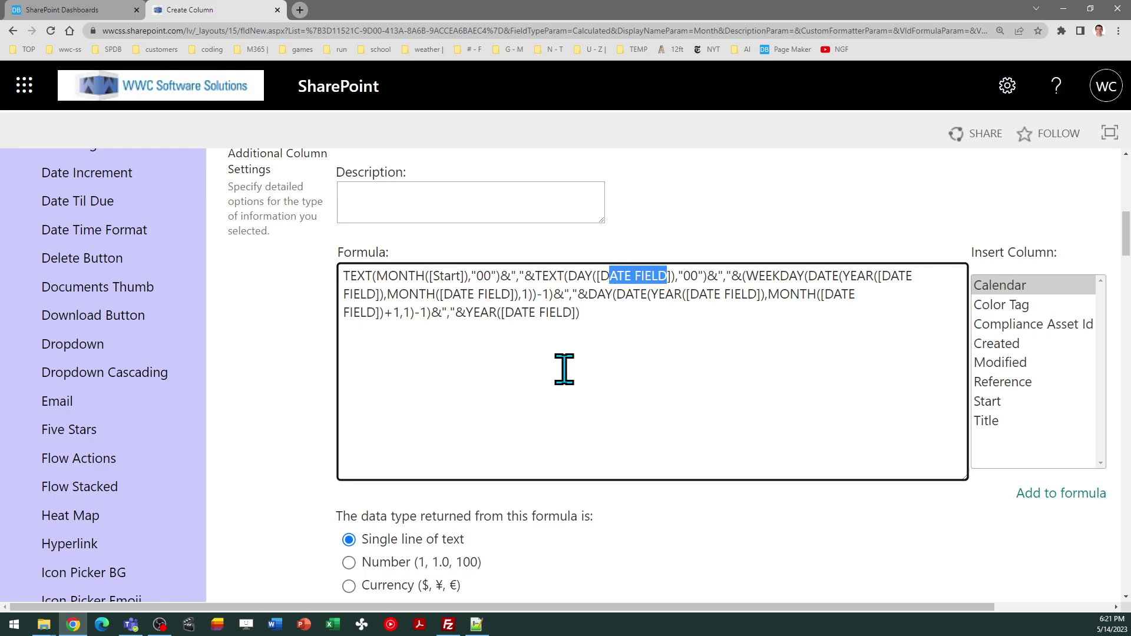
{"action": "key", "text": "ctrl+v"}
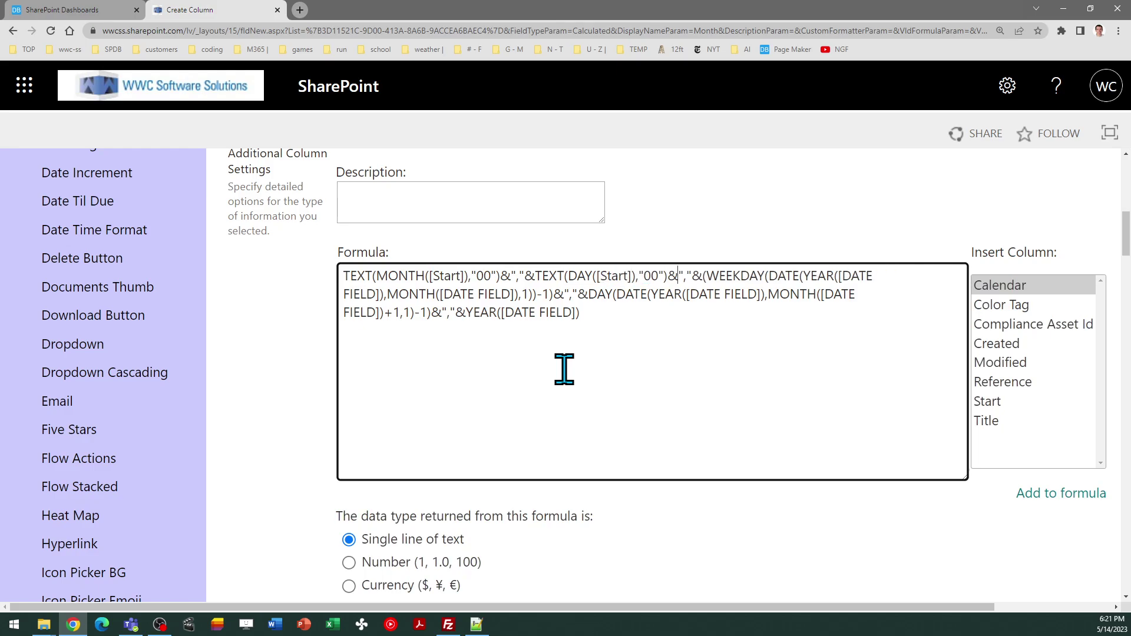
Replace DATE FIELD with Start in the YEAR function inside the WEEKDAY part of the formula.
{"action": "key", "text": "Right"}
{"action": "key", "text": "shift+Left"}
{"action": "key", "text": "shift+Left"}
{"action": "key", "text": "shift+Left"}
{"action": "key", "text": "shift+Left"}
{"action": "key", "text": "shift+Left"}
{"action": "key", "text": "shift+Left"}
{"action": "key", "text": "shift+Left"}
{"action": "key", "text": "shift+Left"}
{"action": "key", "text": "shift+Left"}
{"action": "key", "text": "shift+Left"}
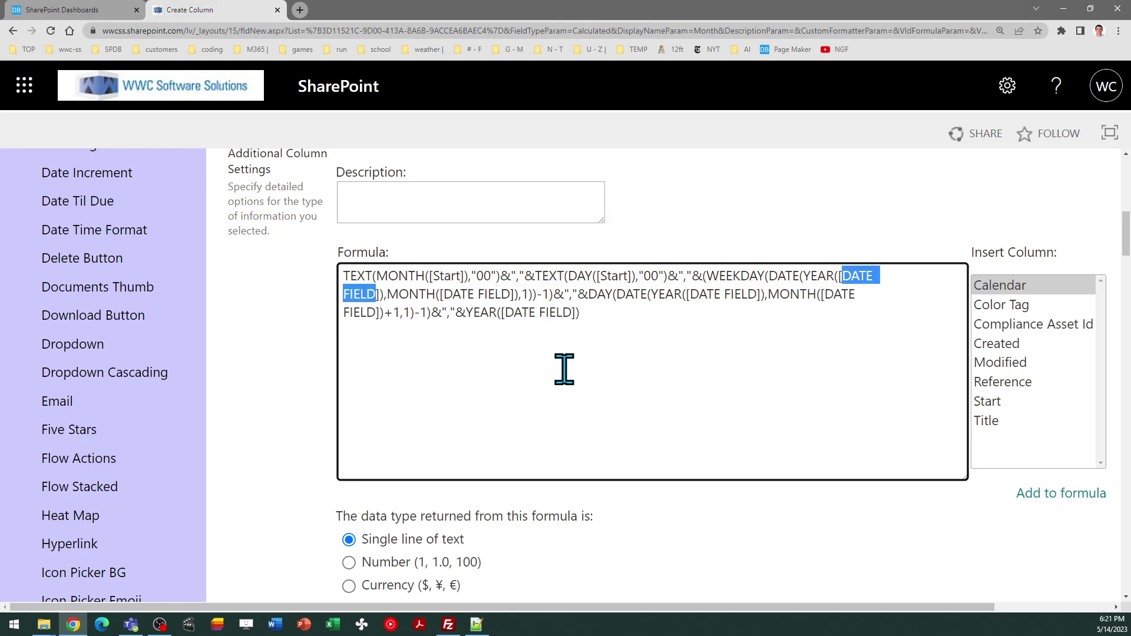
{"action": "key", "text": "ctrl+v"}
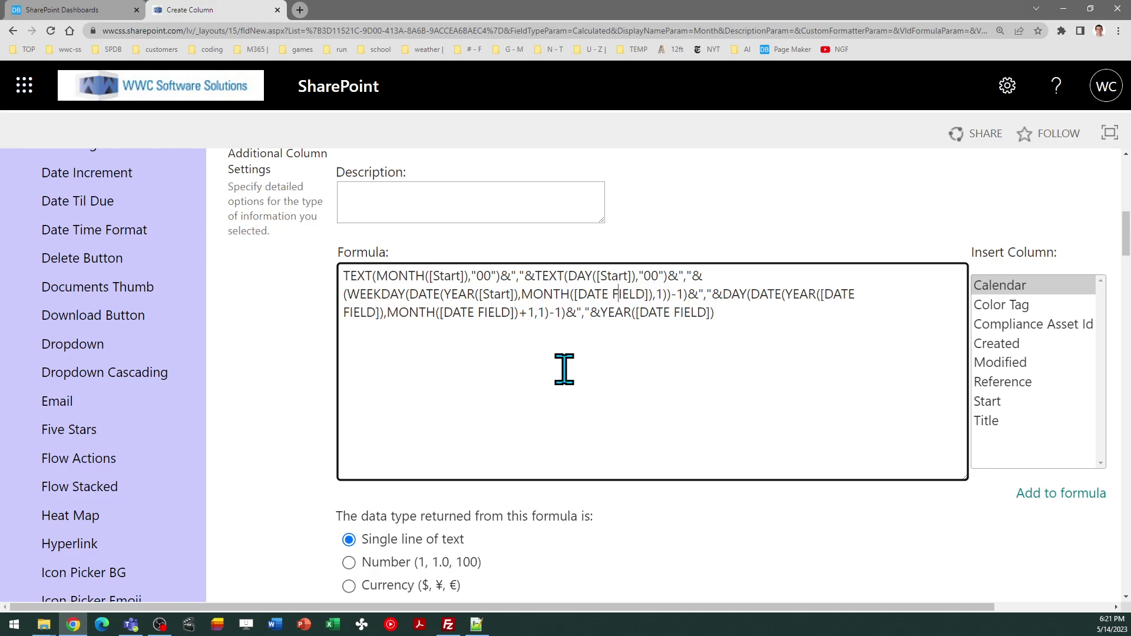
Replace DATE FIELD with Start in the MONTH function inside the WEEKDAY part of the formula.
{"action": "key", "text": "shift+Left"}
{"action": "key", "text": "shift+Left"}
{"action": "key", "text": "shift+Left"}
{"action": "key", "text": "shift+Left"}
{"action": "key", "text": "shift+Left"}
{"action": "key", "text": "shift+Left"}
{"action": "key", "text": "shift+Left"}
{"action": "key", "text": "shift+Left"}
{"action": "key", "text": "shift+Left"}
{"action": "key", "text": "shift+Left"}
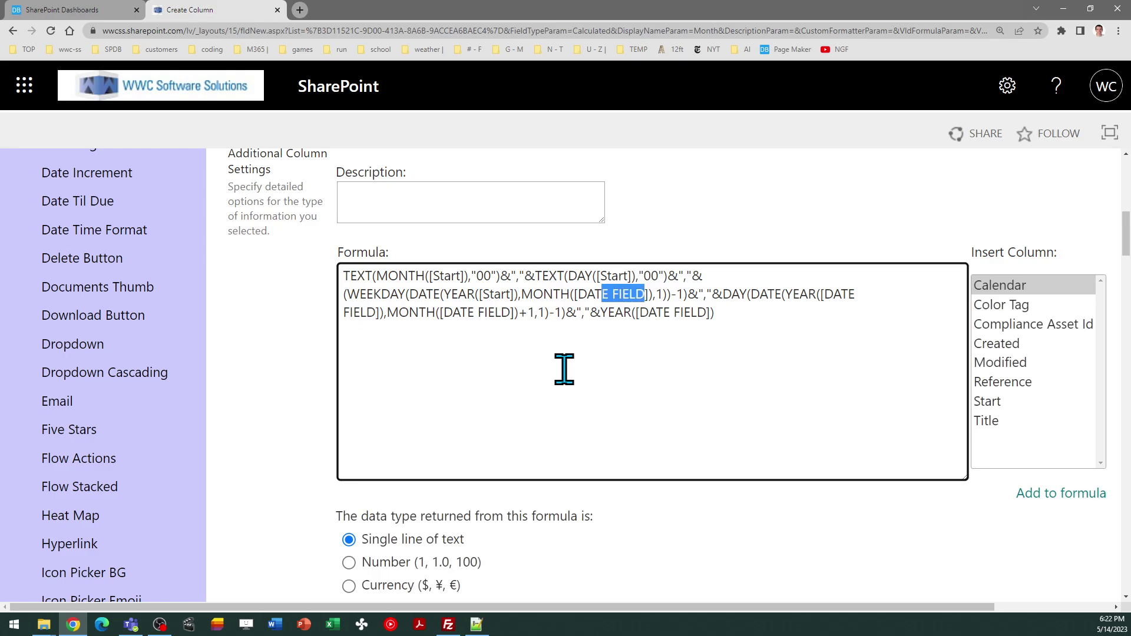
{"action": "key", "text": "ctrl+v"}
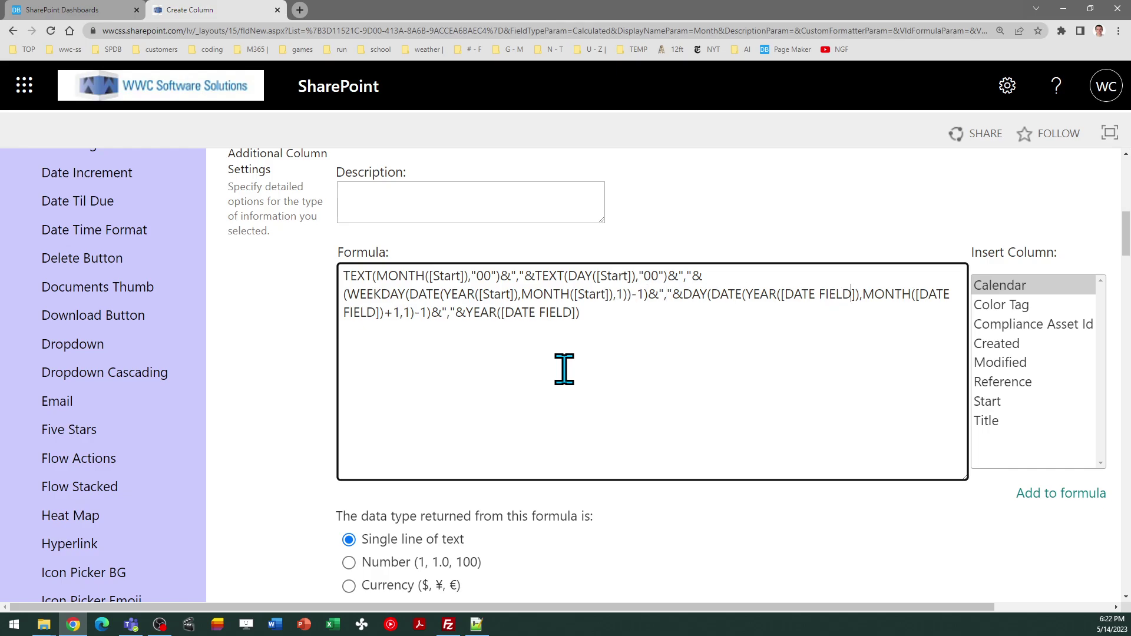
Replace DATE FIELD with Start in the YEAR function inside the DAY(DATE()) part of the formula.
{"action": "key", "text": "shift+Left"}
{"action": "key", "text": "shift+Left"}
{"action": "key", "text": "shift+Left"}
{"action": "key", "text": "shift+Left"}
{"action": "key", "text": "shift+Left"}
{"action": "key", "text": "shift+Left"}
{"action": "key", "text": "shift+Left"}
{"action": "key", "text": "shift+Left"}
{"action": "key", "text": "shift+Left"}
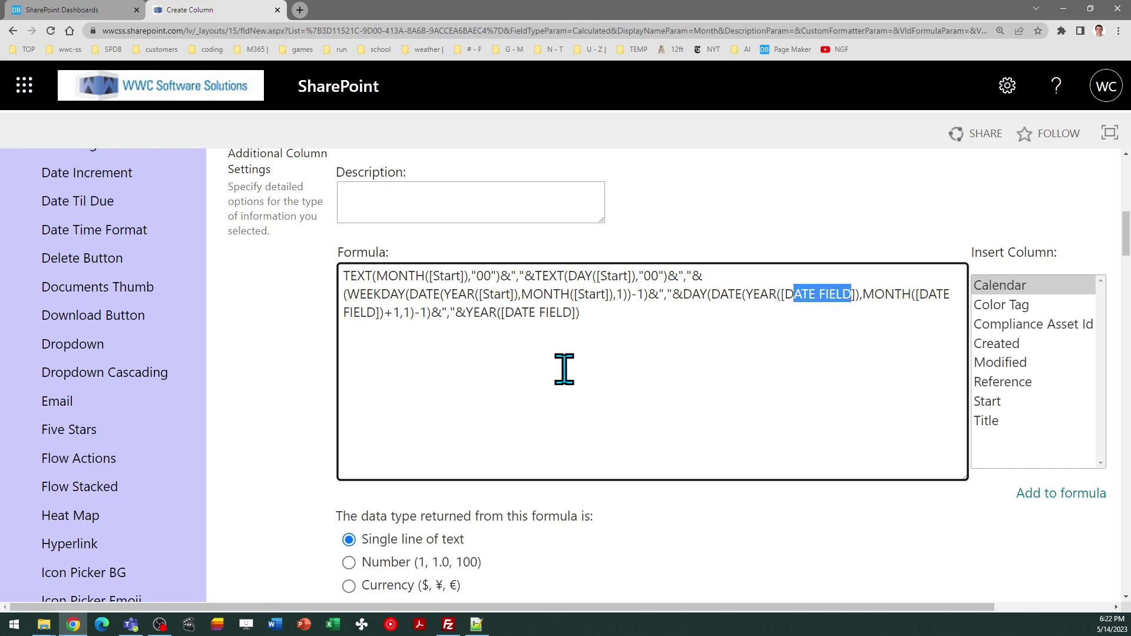
{"action": "key", "text": "shift+Left"}
{"action": "key", "text": "ctrl+v"}
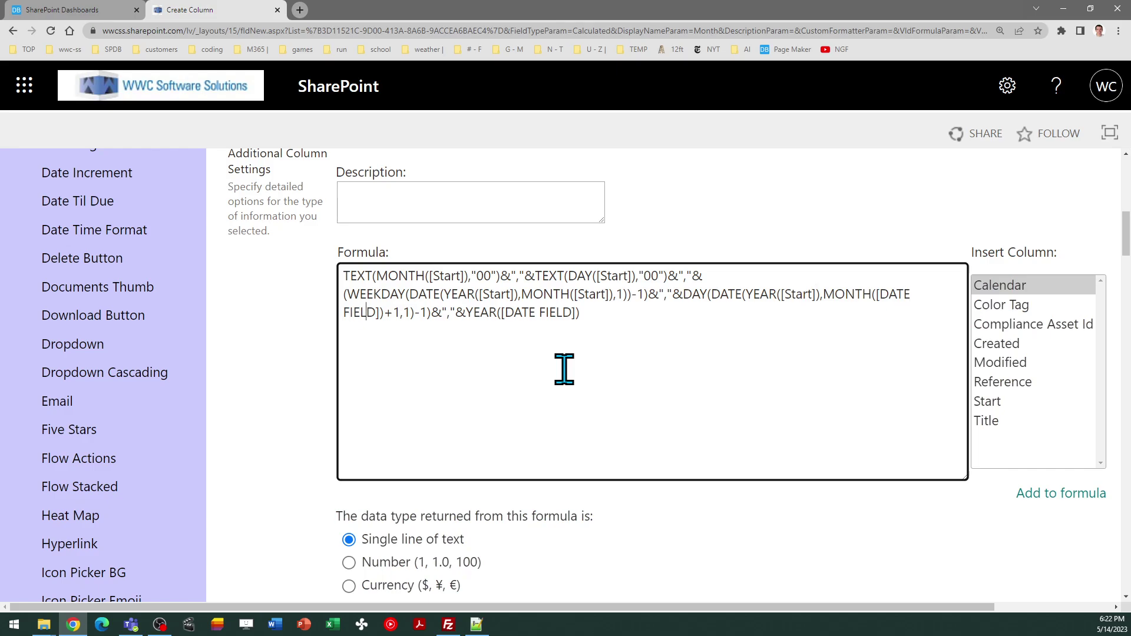
Replace DATE FIELD with Start in the MONTH function inside the DAY(DATE()) part of the formula.
{"action": "key", "text": "shift+Left"}
{"action": "key", "text": "shift+Left"}
{"action": "key", "text": "shift+Left"}
{"action": "key", "text": "shift+Left"}
{"action": "key", "text": "shift+Left"}
{"action": "key", "text": "shift+Left"}
{"action": "key", "text": "shift+Left"}
{"action": "key", "text": "shift+Left"}
{"action": "key", "text": "shift+Left"}
{"action": "key", "text": "shift+Left"}
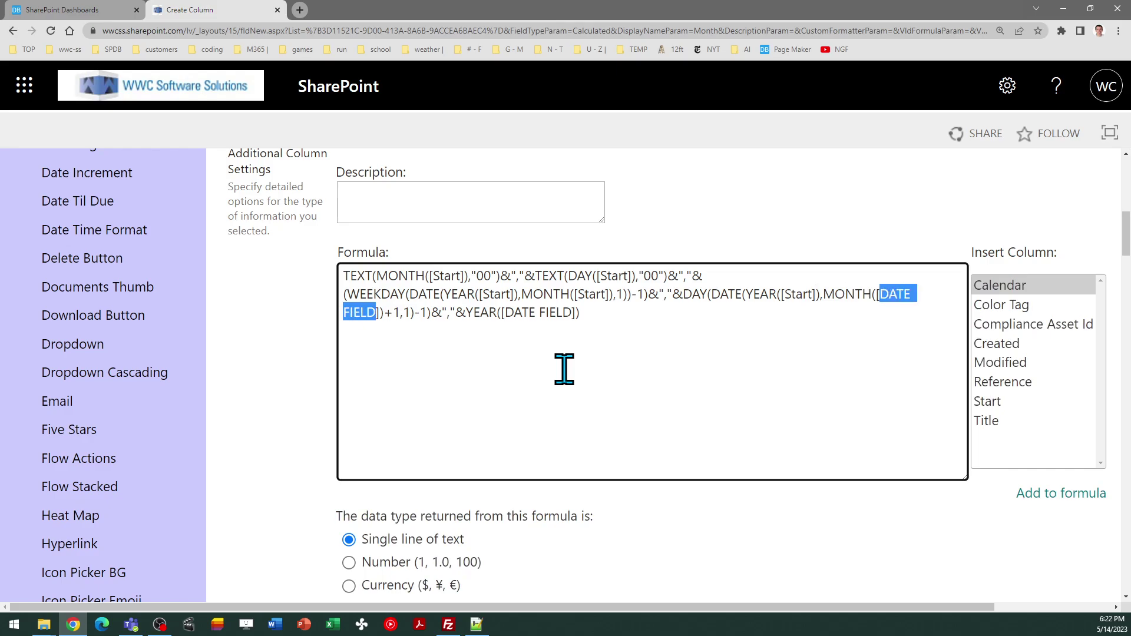
{"action": "key", "text": "ctrl+v"}
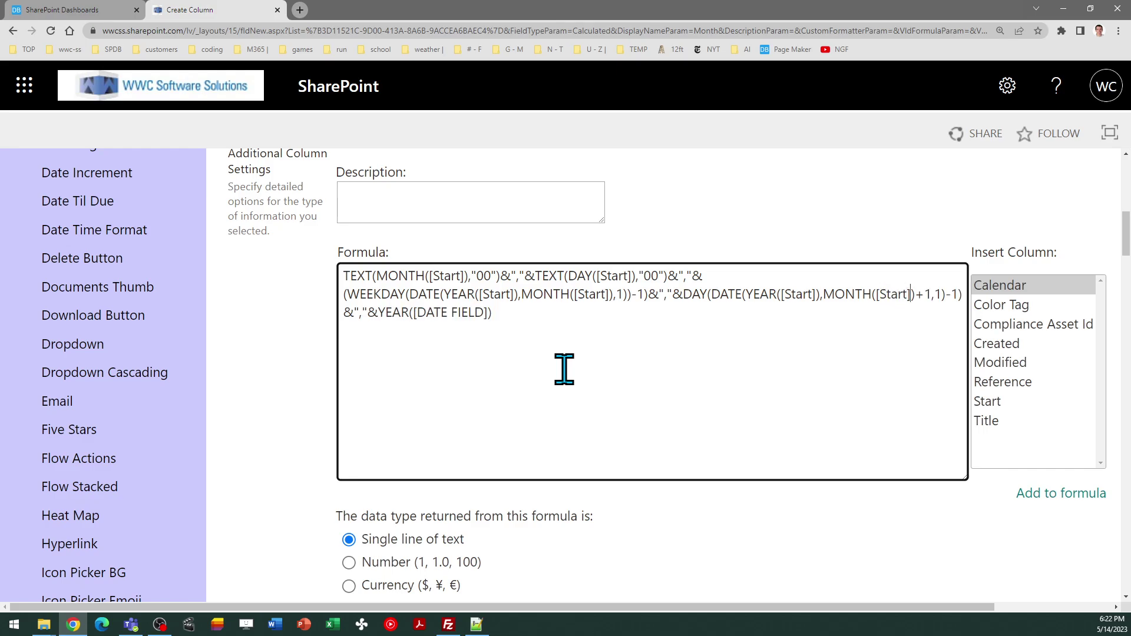
Replace DATE FIELD with Start in the final YEAR function at the end of the formula.
{"action": "key", "text": "shift+Left"}
{"action": "key", "text": "shift+Left"}
{"action": "key", "text": "shift+Left"}
{"action": "key", "text": "shift+Left"}
{"action": "key", "text": "shift+Left"}
{"action": "key", "text": "shift+Left"}
{"action": "key", "text": "shift+Left"}
{"action": "key", "text": "shift+Left"}
{"action": "key", "text": "shift+Left"}
{"action": "key", "text": "shift+Left"}
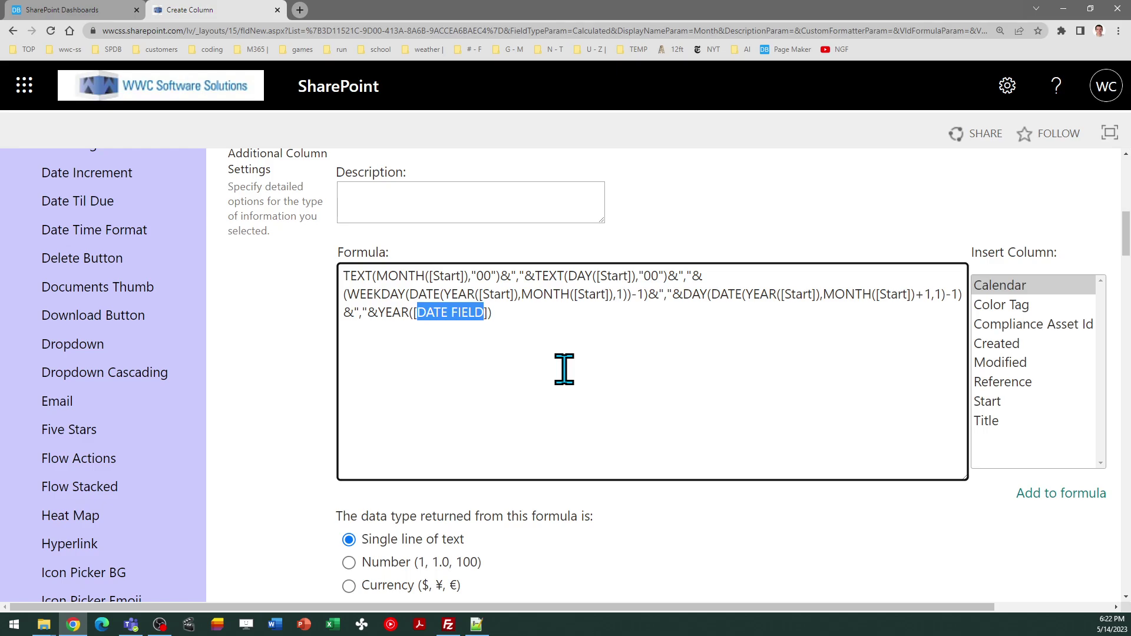
{"action": "key", "text": "ctrl+v"}
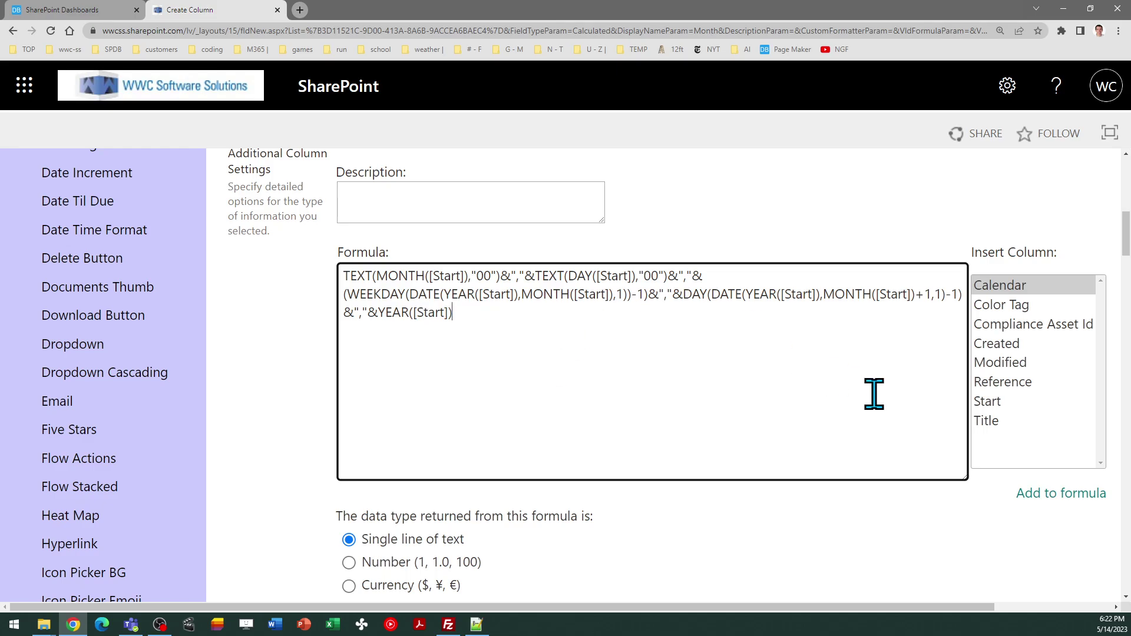
Create the Month column with single line of text as its returned type, and return to the Project Dates list.
{"action": "left_click", "coordinate": [910, 524]}
{"action": "key", "text": "ctrl+minus"}
{"action": "key", "text": "ctrl+minus"}
{"action": "key", "text": "ctrl+minus"}
{"action": "key", "text": "ctrl+minus"}
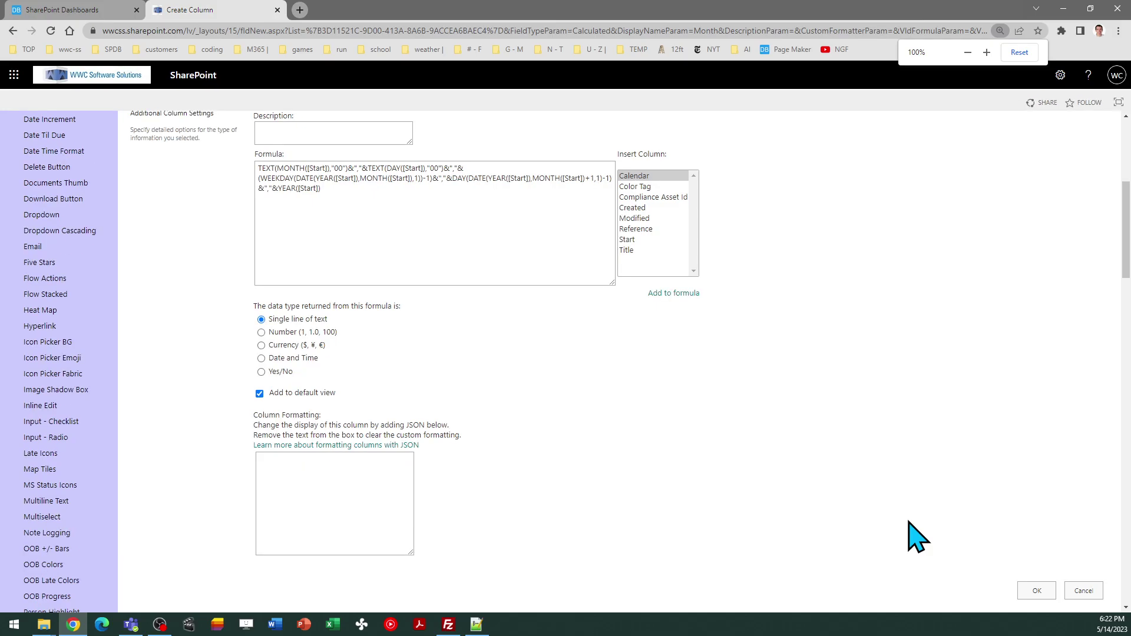
{"action": "left_click", "coordinate": [1035, 589]}
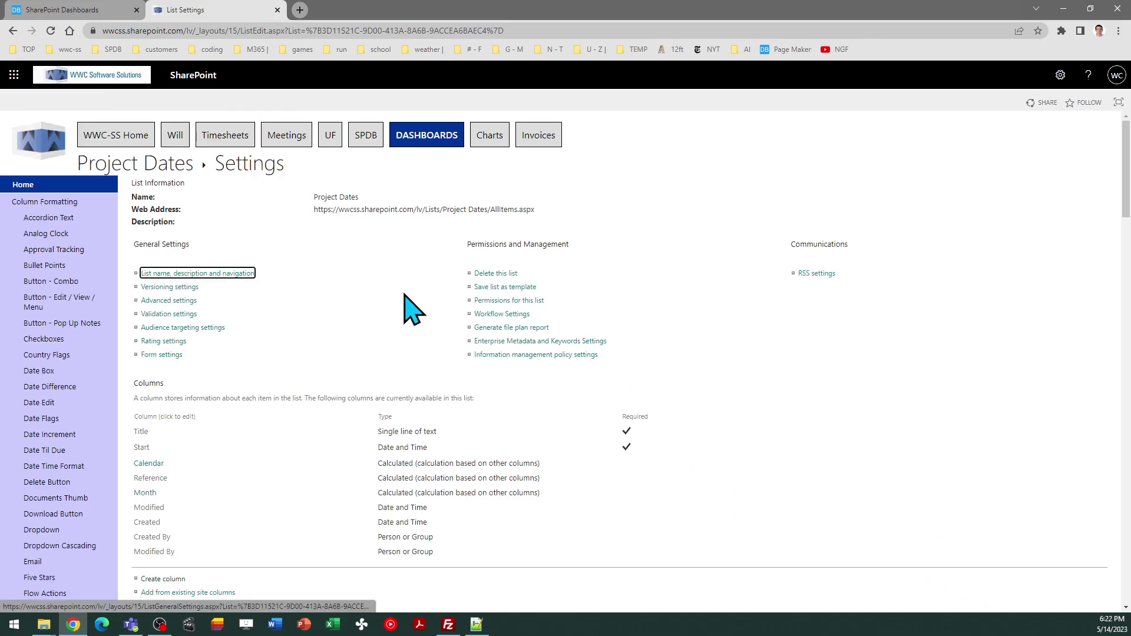
{"action": "left_click", "coordinate": [132, 167]}
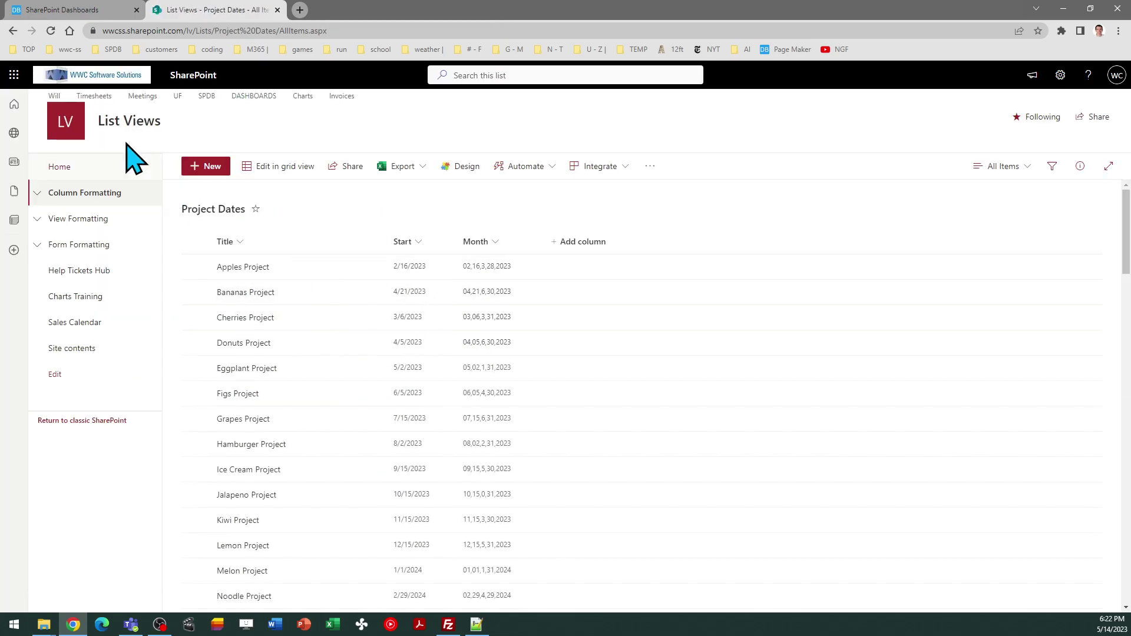
{"action": "left_click", "coordinate": [50, 31]}
Switch back to SharePoint Dashboards and copy the Column - Date / Month Box template code.
{"action": "left_click", "coordinate": [100, 12]}
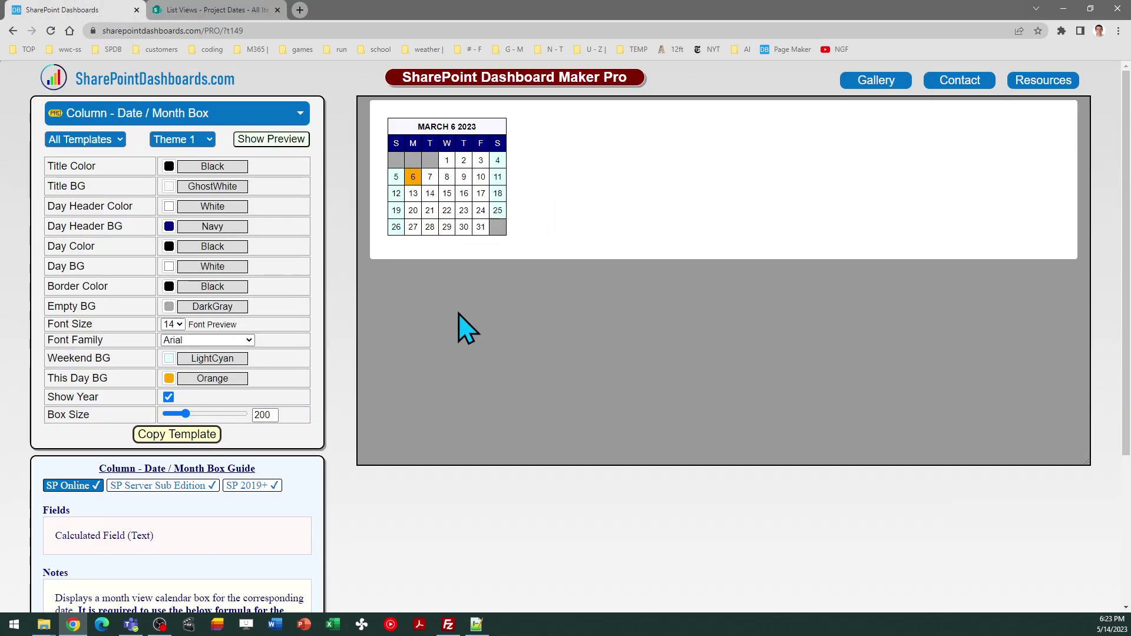
{"action": "left_click", "coordinate": [144, 436]}
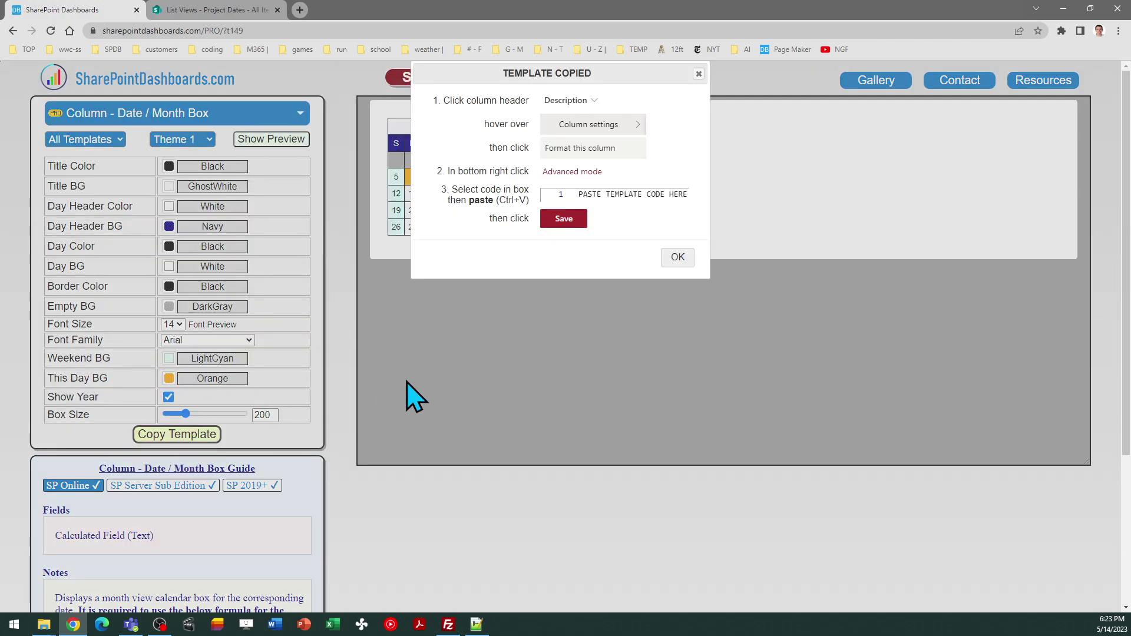
Switch to the Project Dates list in SharePoint, replace the Month column's formatting JSON with the copied Month Box template code, and save it.
{"action": "left_click", "coordinate": [676, 260]}
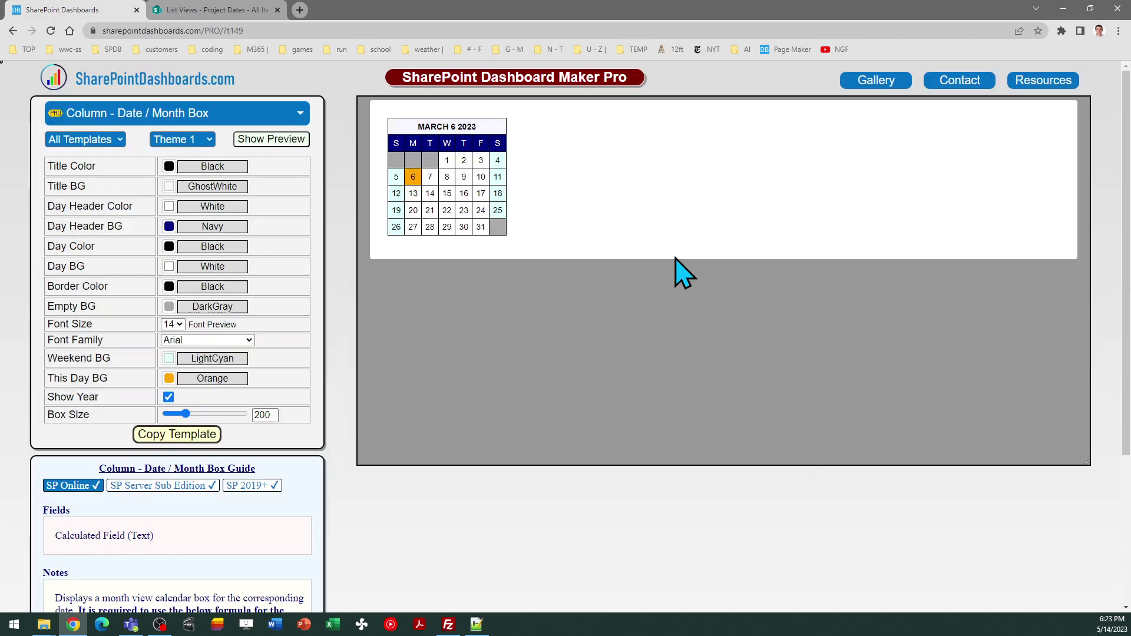
{"action": "left_click", "coordinate": [235, 10]}
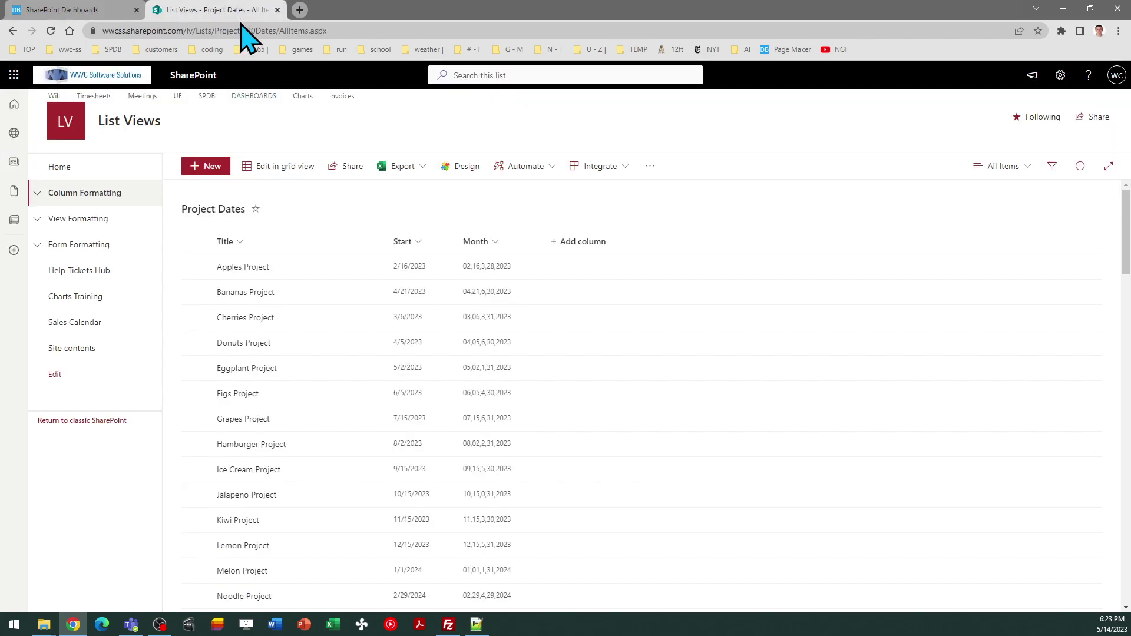
{"action": "left_click", "coordinate": [500, 244]}
{"action": "mouse_move", "coordinate": [518, 349]}
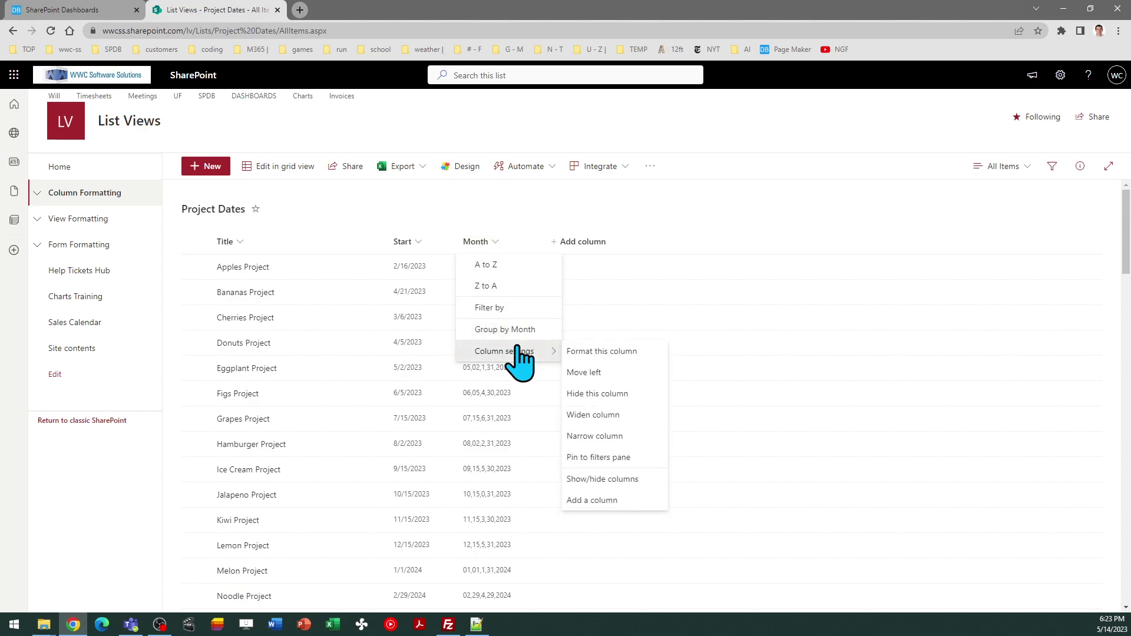
{"action": "left_click", "coordinate": [578, 351]}
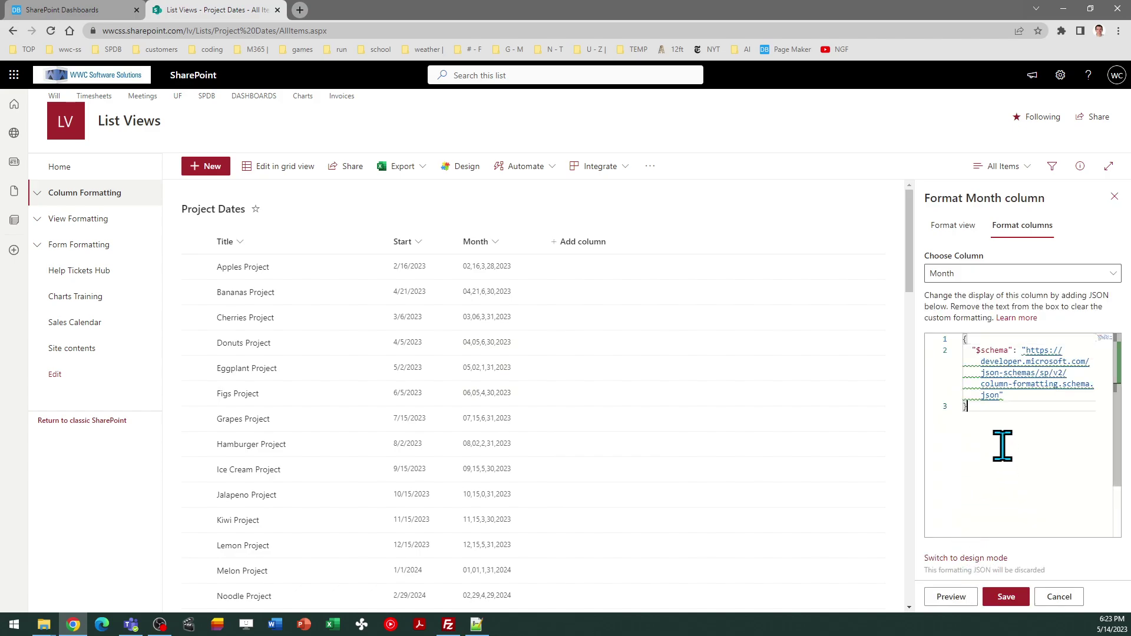
{"action": "key", "text": "ctrl+a"}
{"action": "key", "text": "ctrl+v"}
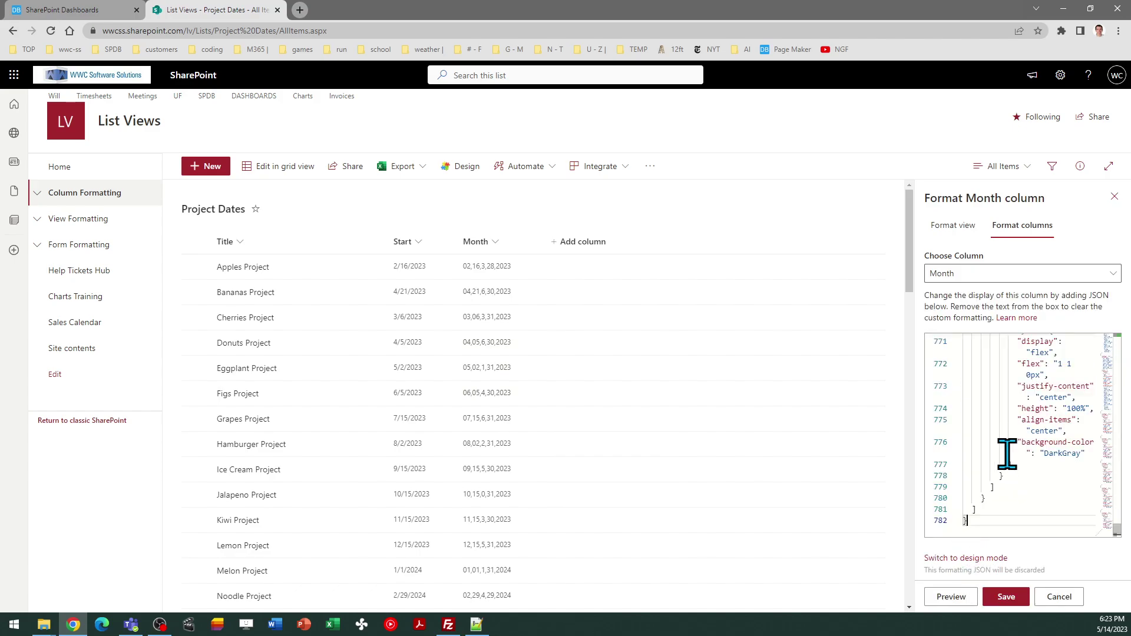
{"action": "left_click", "coordinate": [1006, 597]}
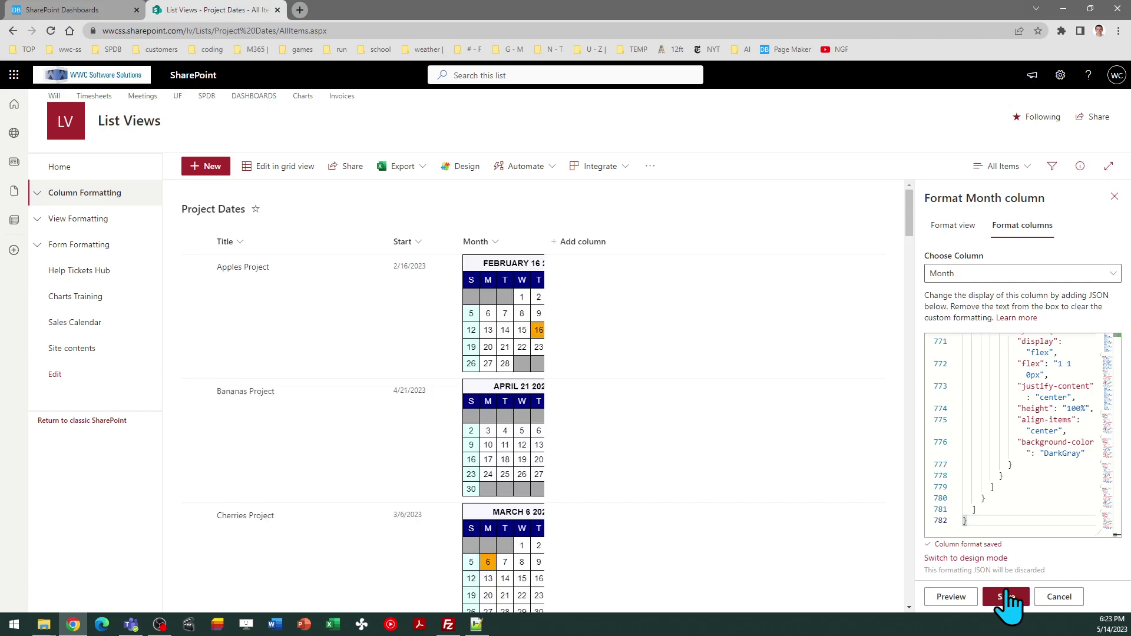
Close the column formatting pane and widen the Month column so the full calendar boxes fit.
{"action": "left_click", "coordinate": [1115, 199]}
{"action": "left_click_drag", "start_coordinate": [545, 241], "coordinate": [613, 244]}
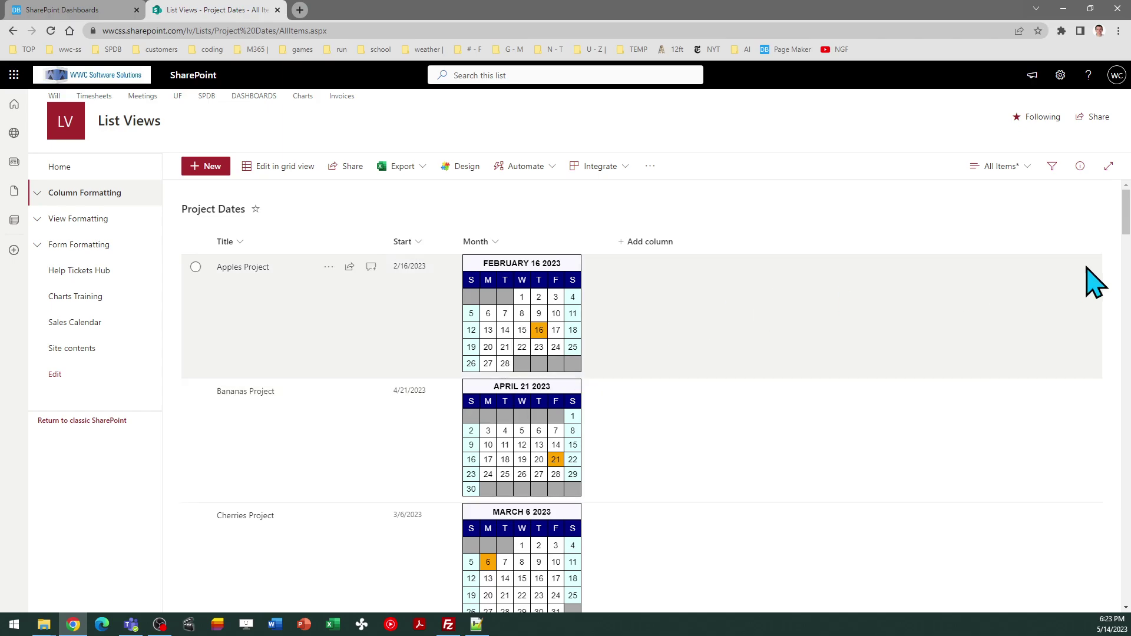
{"action": "scroll", "coordinate": [1129, 227], "scroll_direction": "down", "scroll_amount": 5}
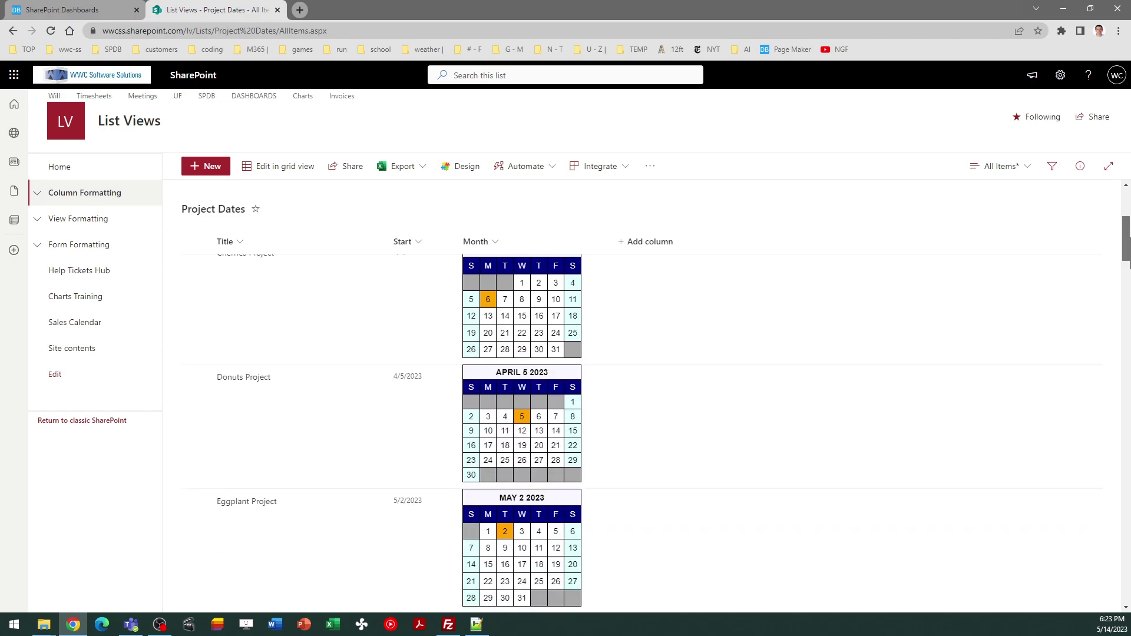
{"action": "scroll", "coordinate": [1127, 223], "scroll_direction": "up", "scroll_amount": 5}
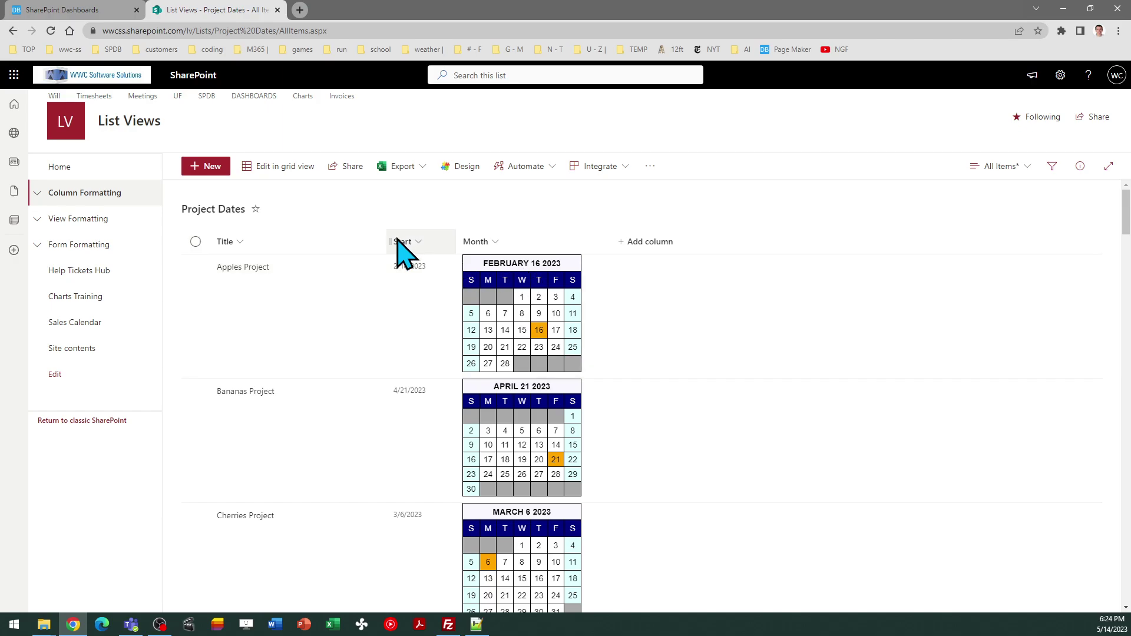
Switch to SharePoint Dashboards, compare the Month Box themes, choose Theme 2, and copy its template code.
{"action": "left_click", "coordinate": [101, 12]}
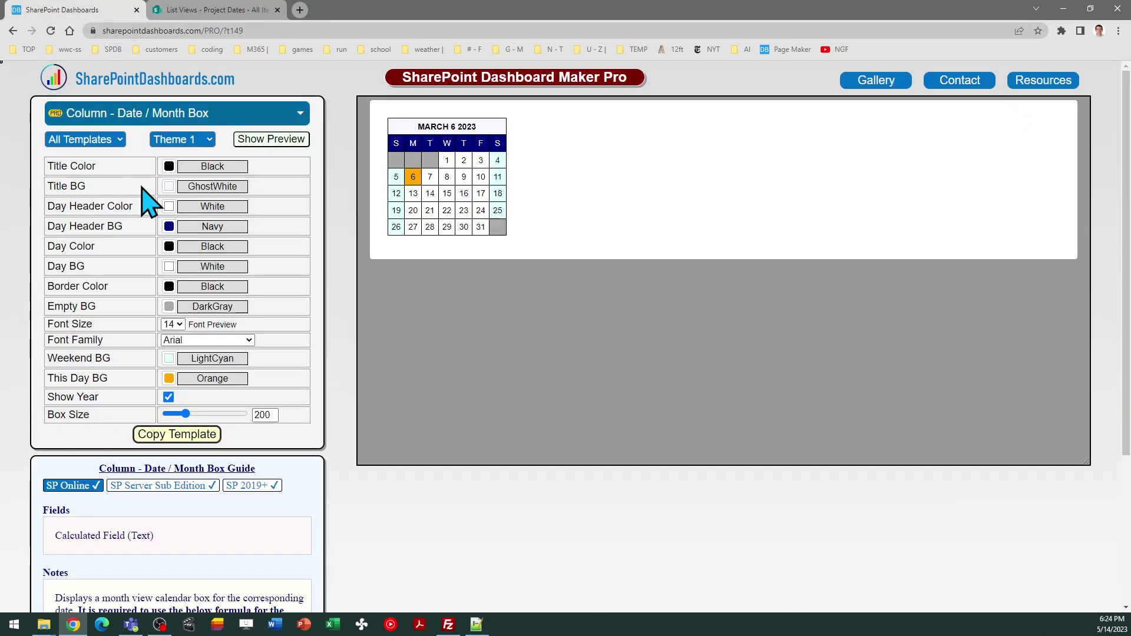
{"action": "left_click", "coordinate": [203, 140]}
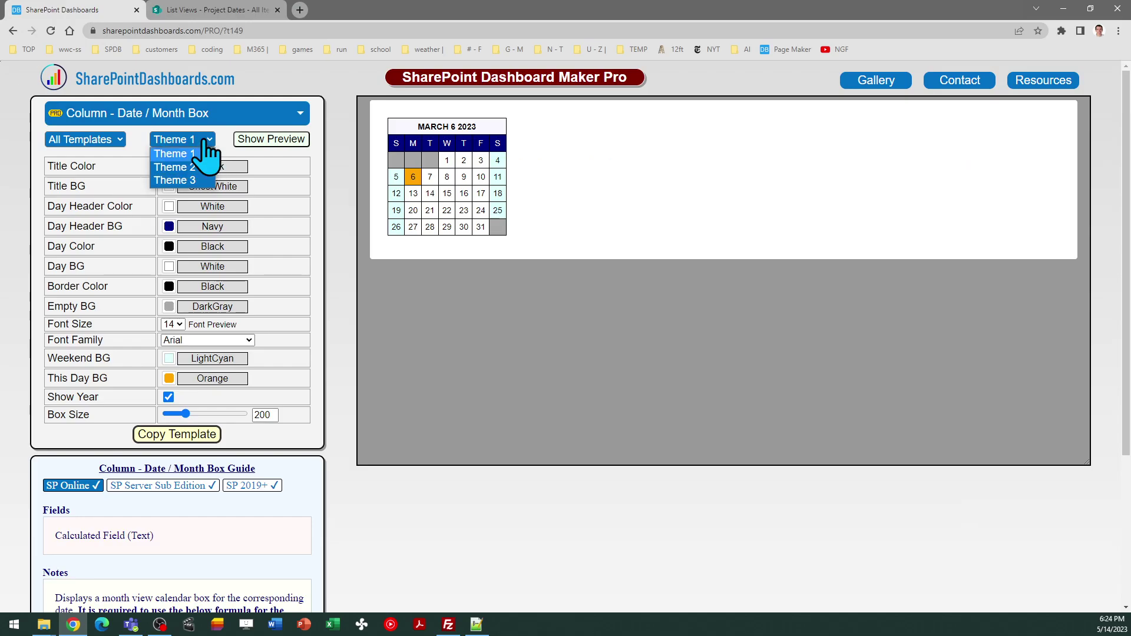
{"action": "left_click", "coordinate": [204, 181]}
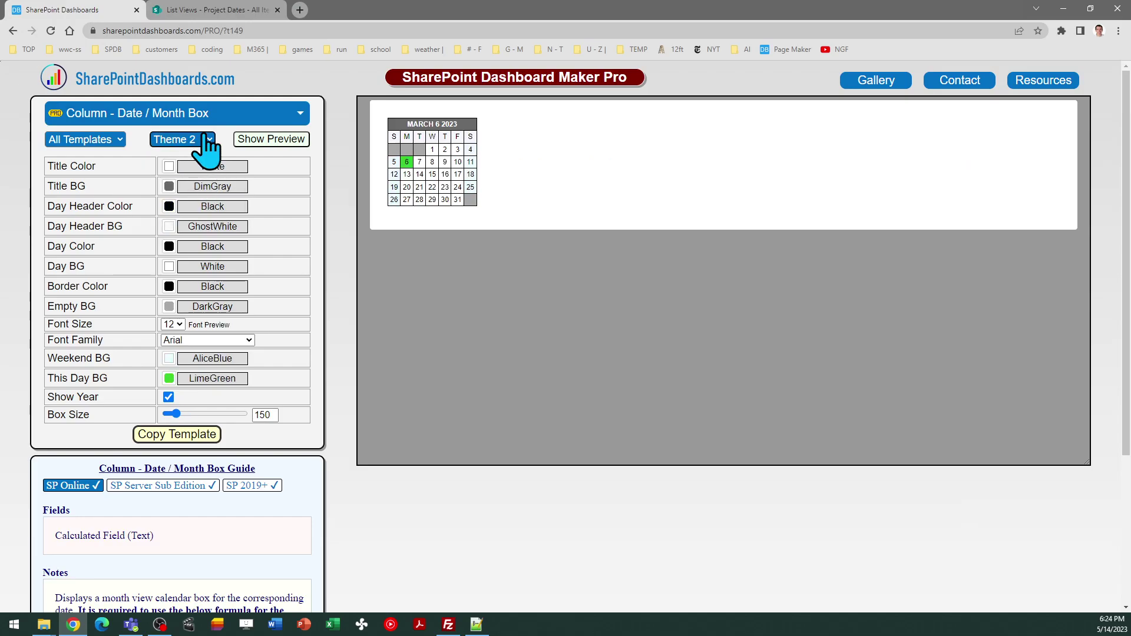
{"action": "left_click", "coordinate": [204, 140]}
{"action": "left_click", "coordinate": [203, 178]}
{"action": "left_click", "coordinate": [203, 141]}
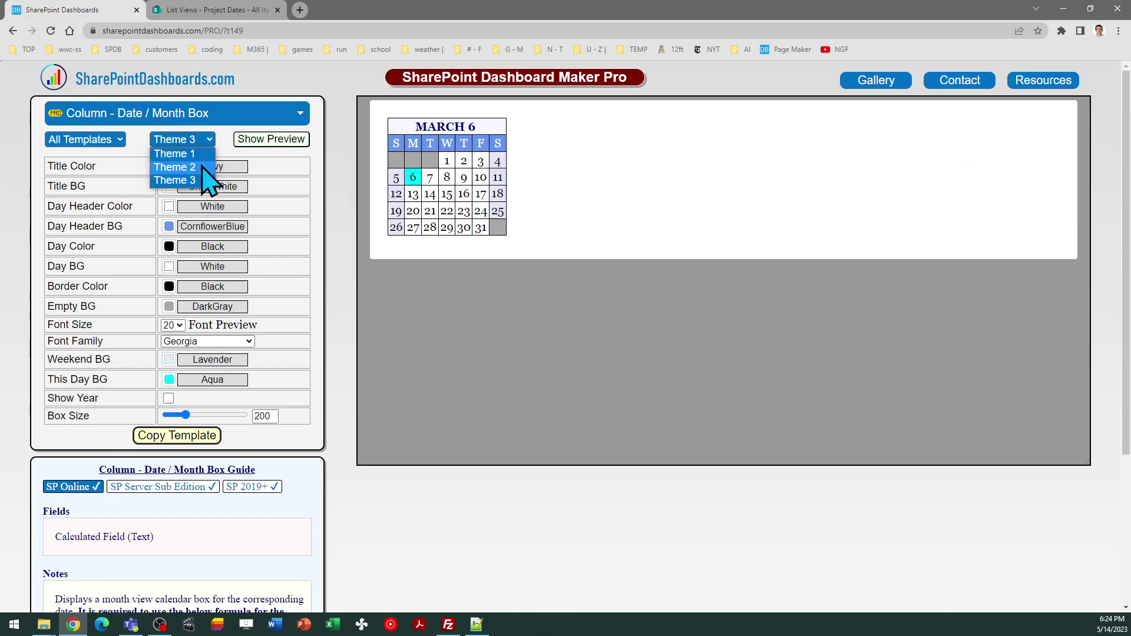
{"action": "left_click", "coordinate": [203, 168]}
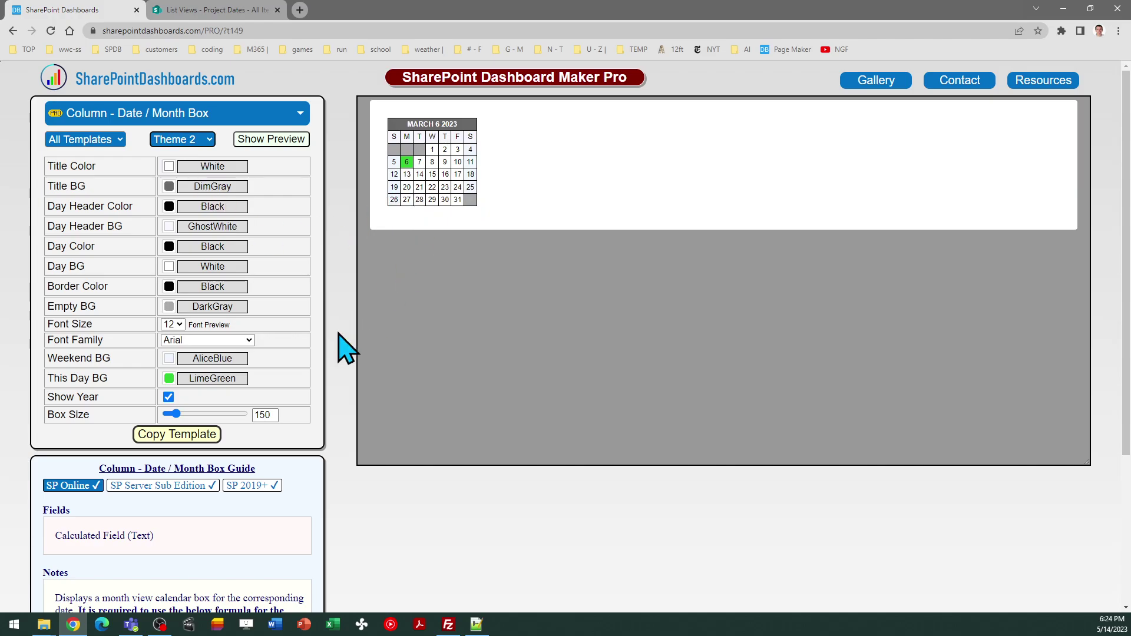
{"action": "left_click", "coordinate": [194, 439]}
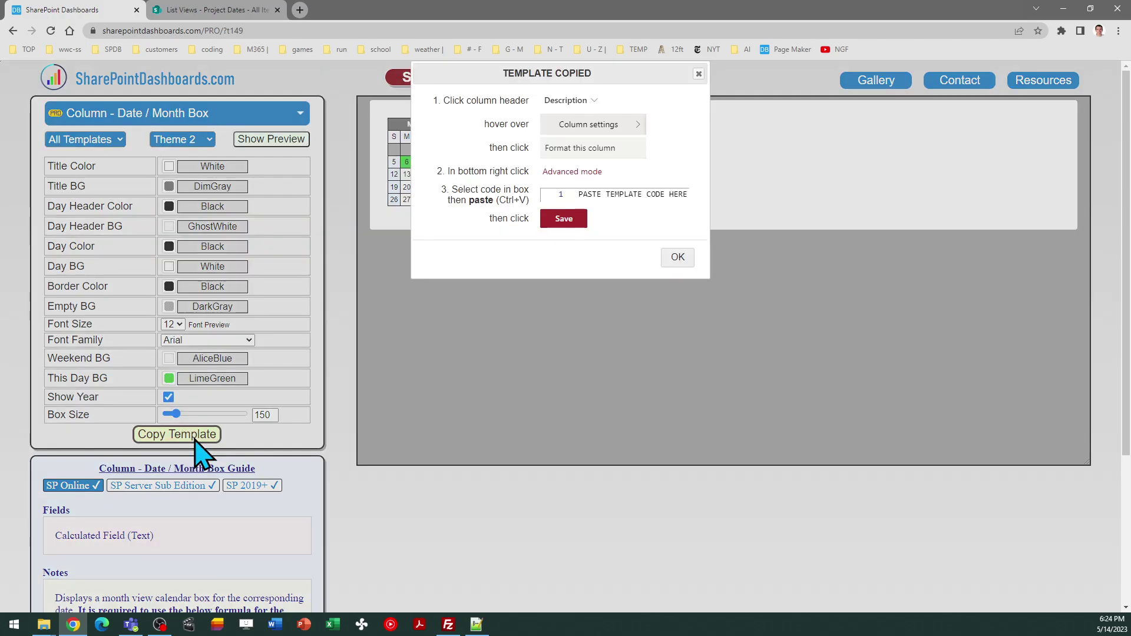
{"action": "left_click", "coordinate": [676, 255]}
Switch to the Project Dates list and save the copied Theme 2 code as the Month column's formatting in place of the existing JSON.
{"action": "left_click", "coordinate": [234, 9]}
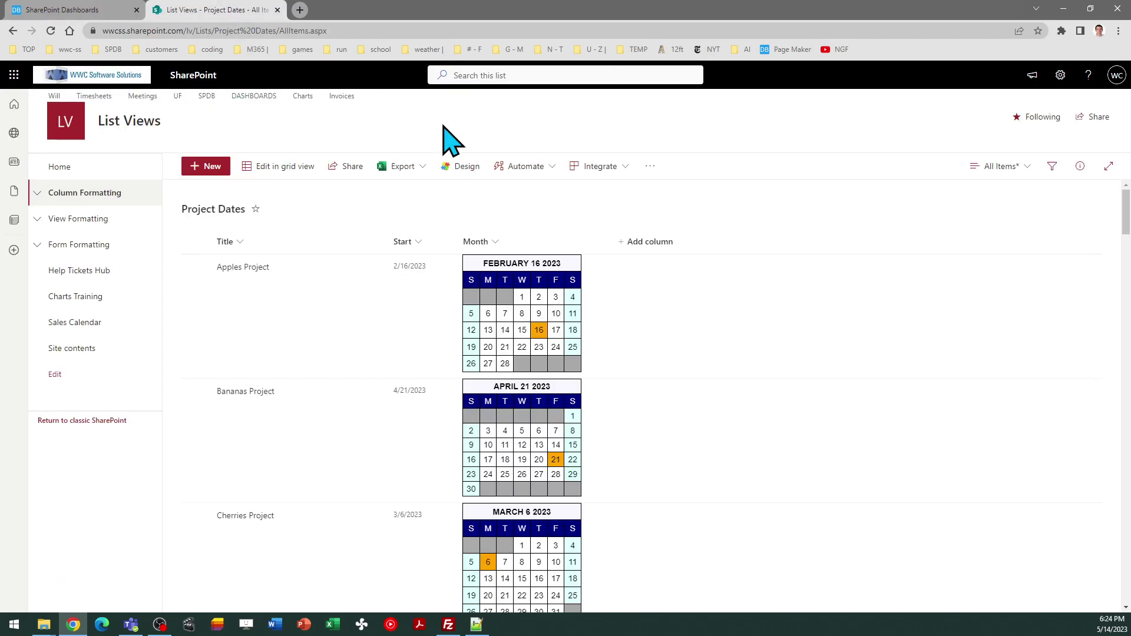
{"action": "left_click", "coordinate": [498, 242]}
{"action": "mouse_move", "coordinate": [531, 352]}
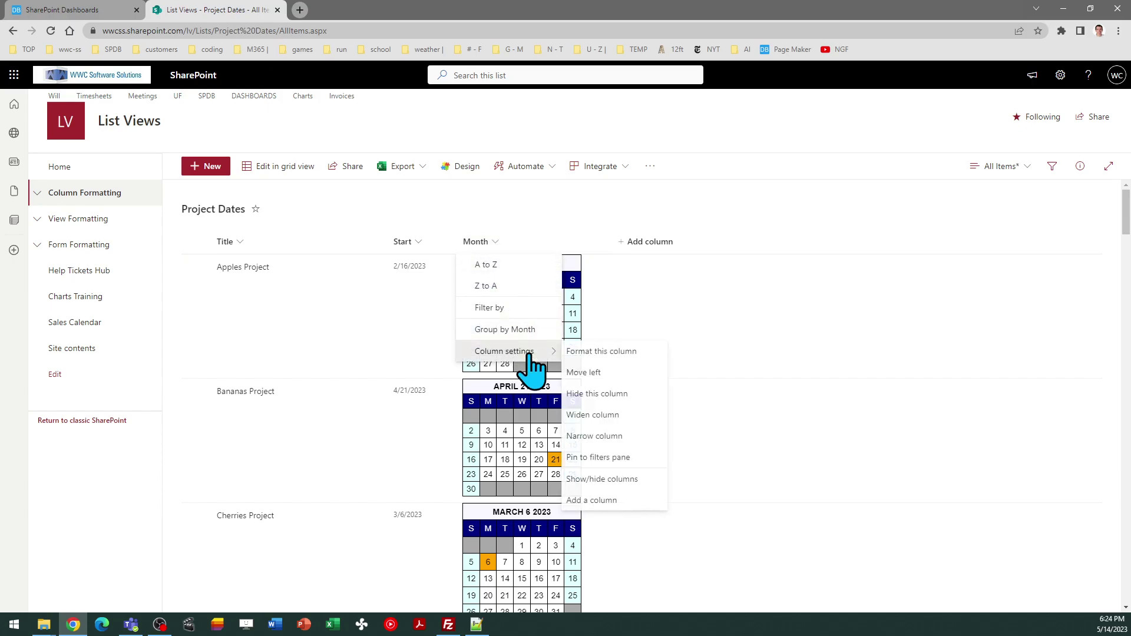
{"action": "left_click", "coordinate": [593, 352]}
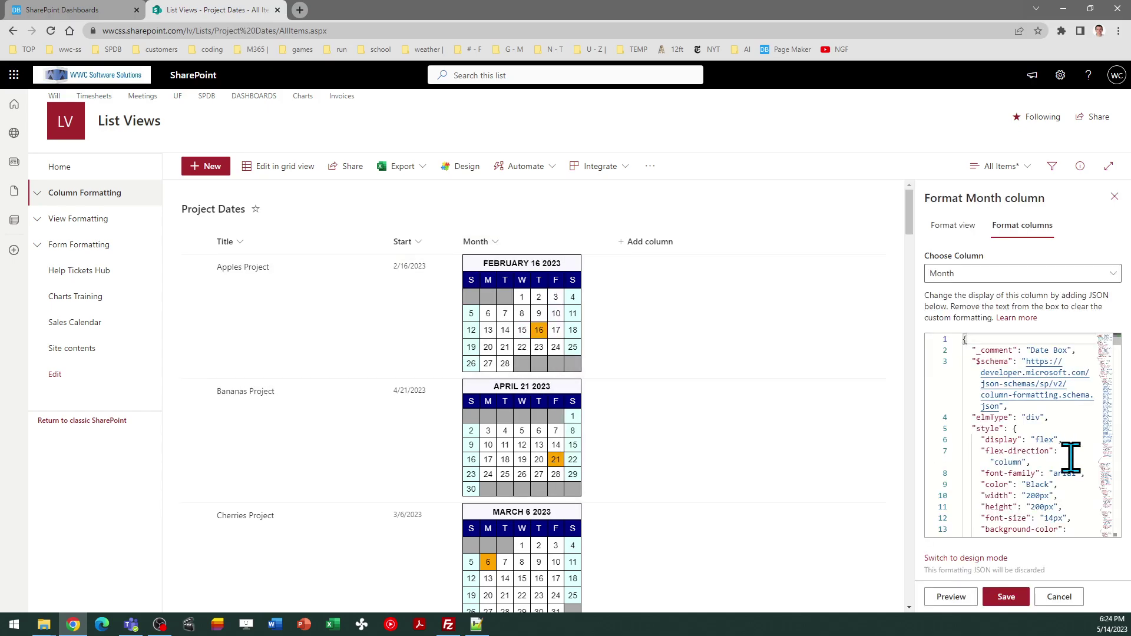
{"action": "left_click", "coordinate": [1072, 458]}
{"action": "key", "text": "ctrl+a"}
{"action": "key", "text": "ctrl+v"}
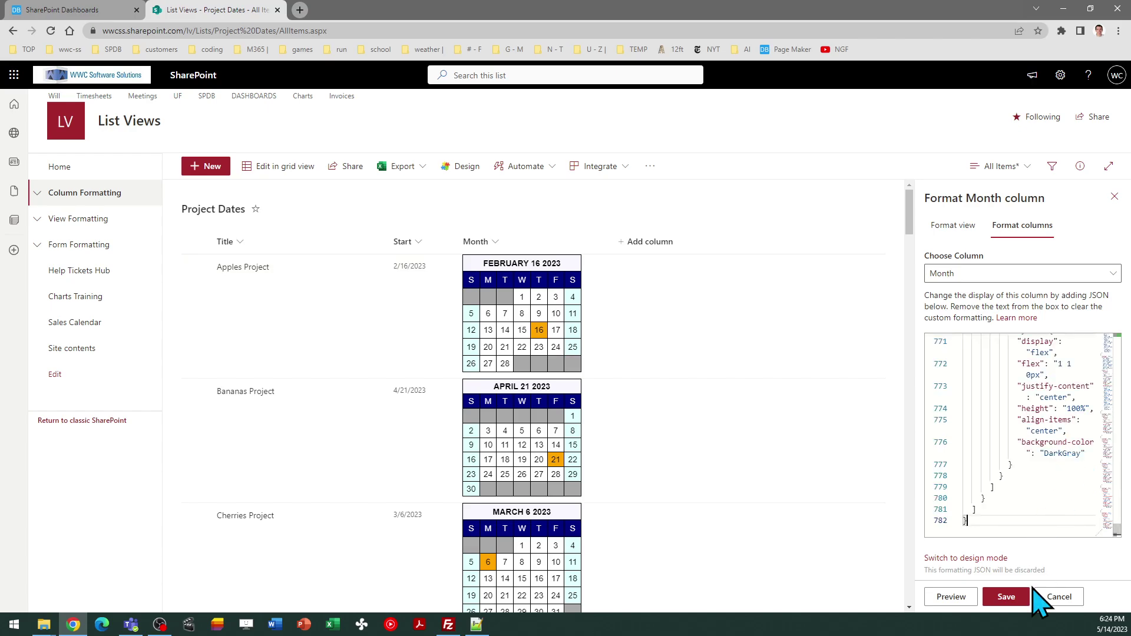
{"action": "left_click", "coordinate": [1004, 596]}
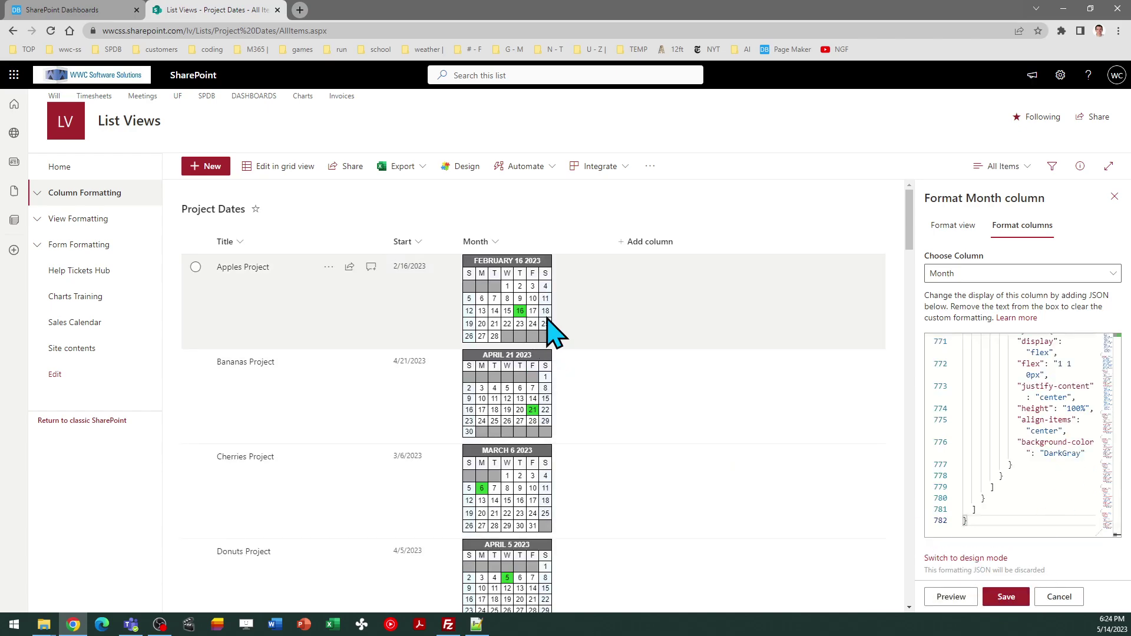
Switch to SharePoint Dashboards, turn off Show Year, set Box Size to 160, and copy the customized Theme 2 template.
{"action": "left_click", "coordinate": [98, 13]}
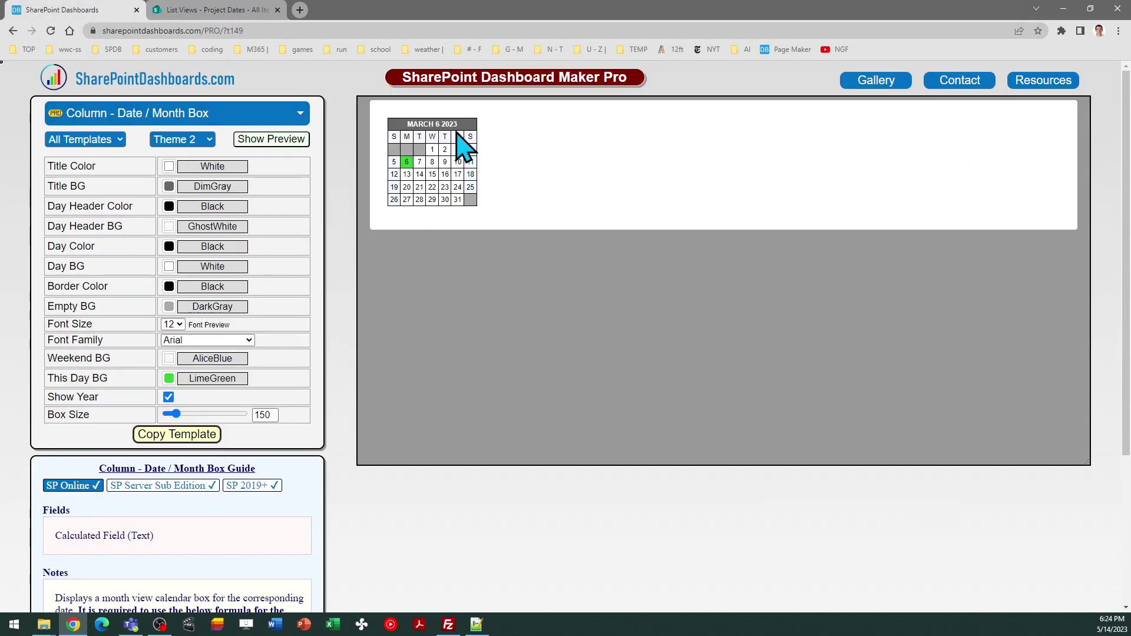
{"action": "left_click", "coordinate": [168, 398]}
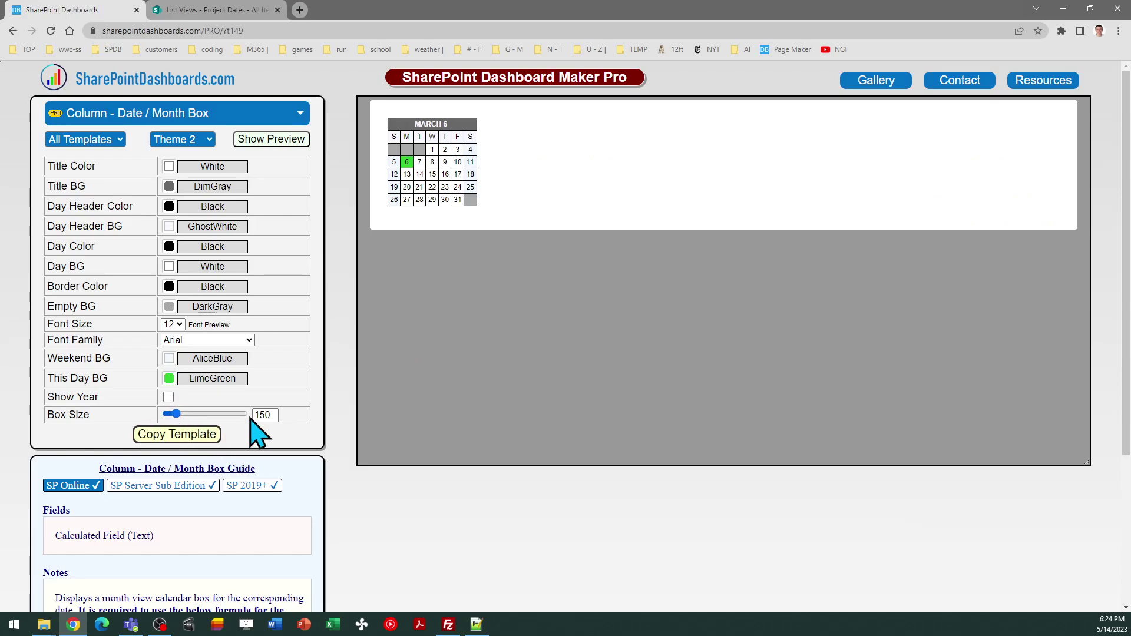
{"action": "left_click_drag", "start_coordinate": [271, 414], "coordinate": [246, 416]}
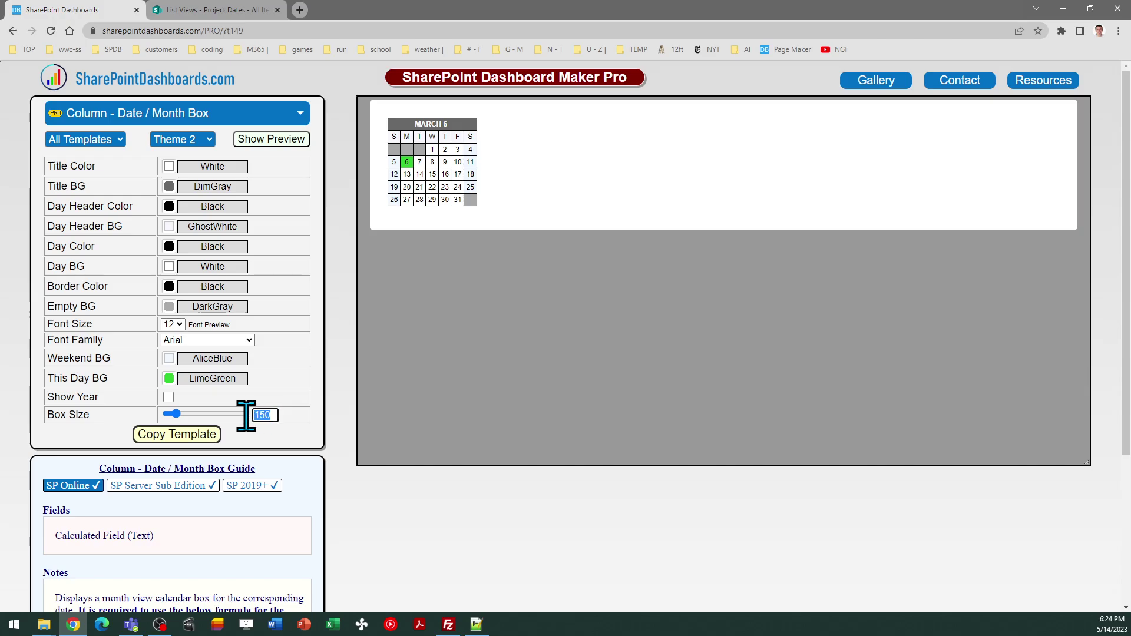
{"action": "type", "text": "160"}
{"action": "left_click", "coordinate": [285, 475]}
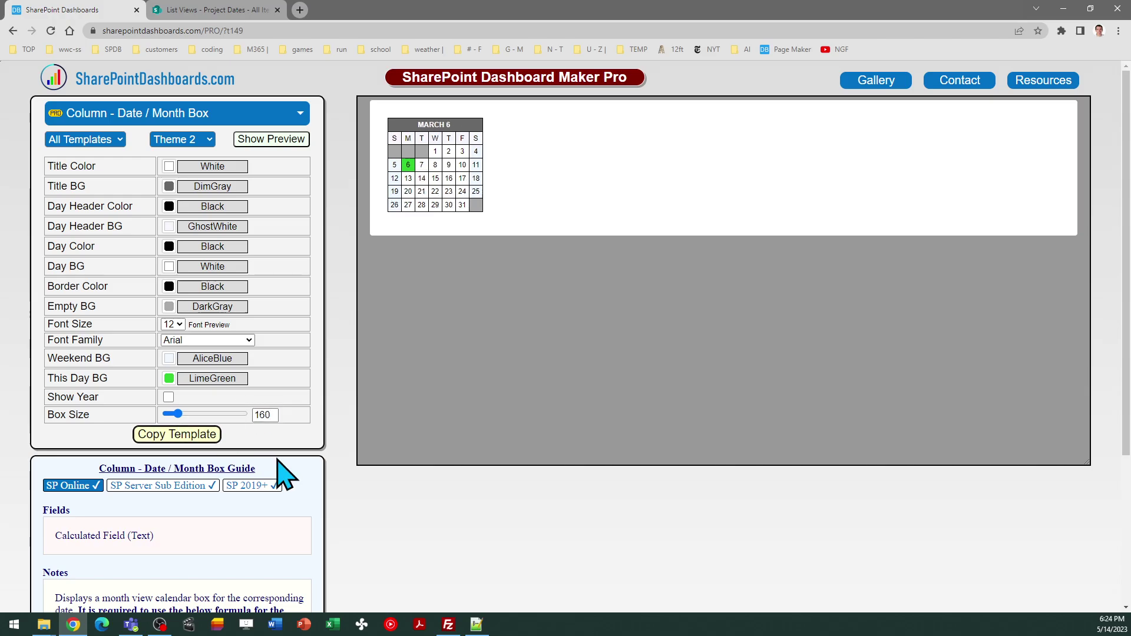
{"action": "left_click", "coordinate": [195, 441]}
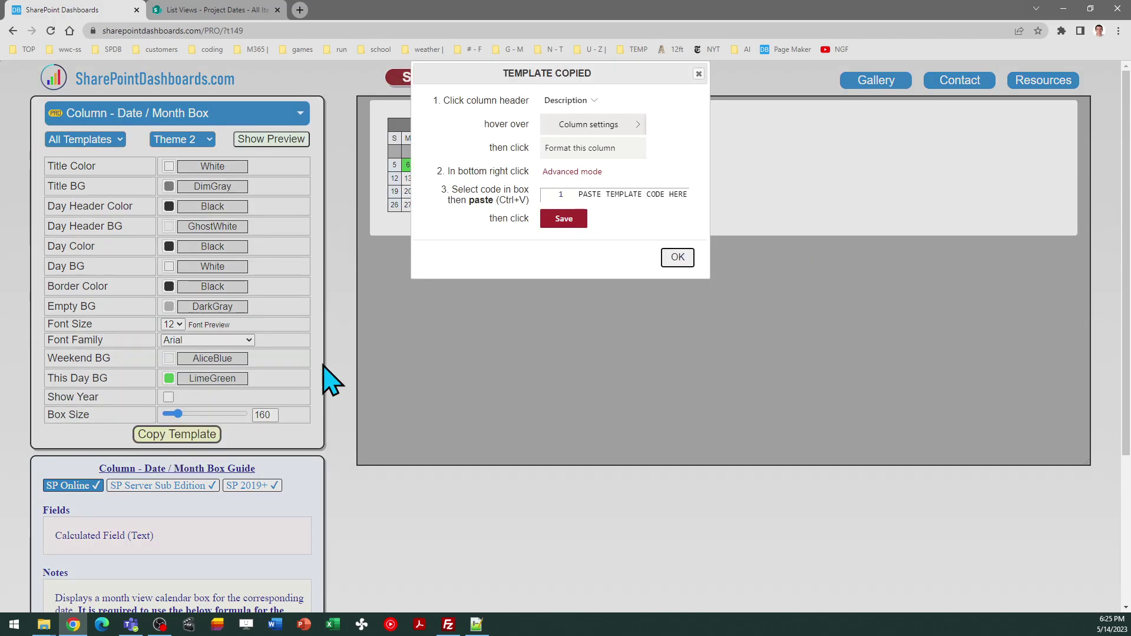
{"action": "left_click", "coordinate": [676, 258]}
Apply the customized template code to the Month column of the SharePoint list, save the format, and return to SharePoint Dashboards.
{"action": "left_click", "coordinate": [231, 11]}
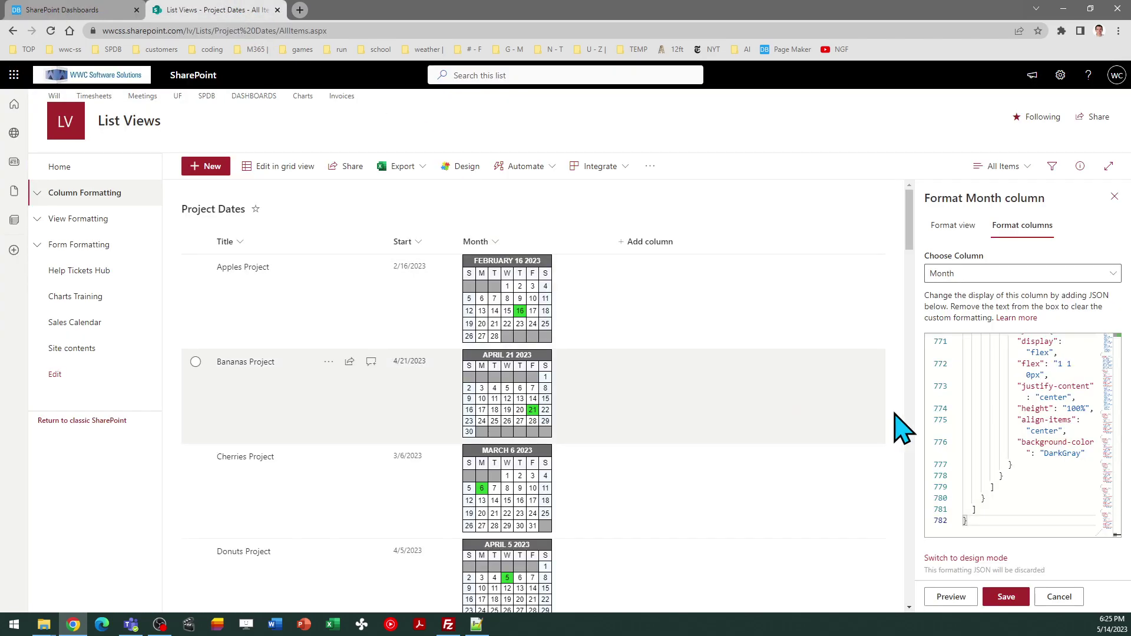
{"action": "left_click", "coordinate": [1009, 424]}
{"action": "key", "text": "ctrl+a"}
{"action": "key", "text": "ctrl+v"}
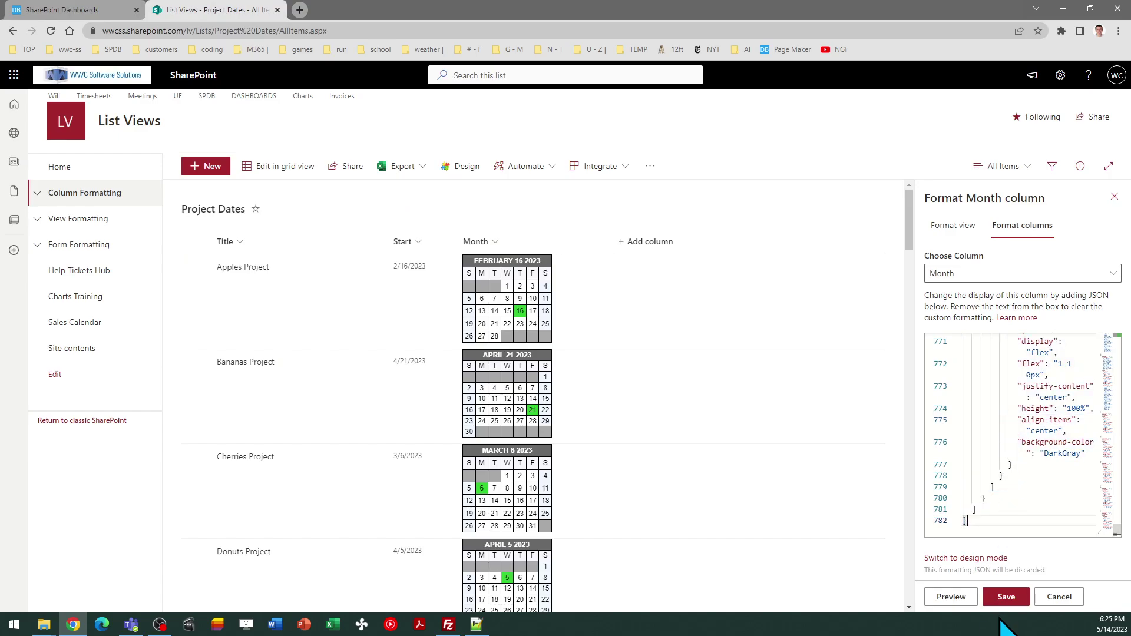
{"action": "left_click", "coordinate": [1006, 597]}
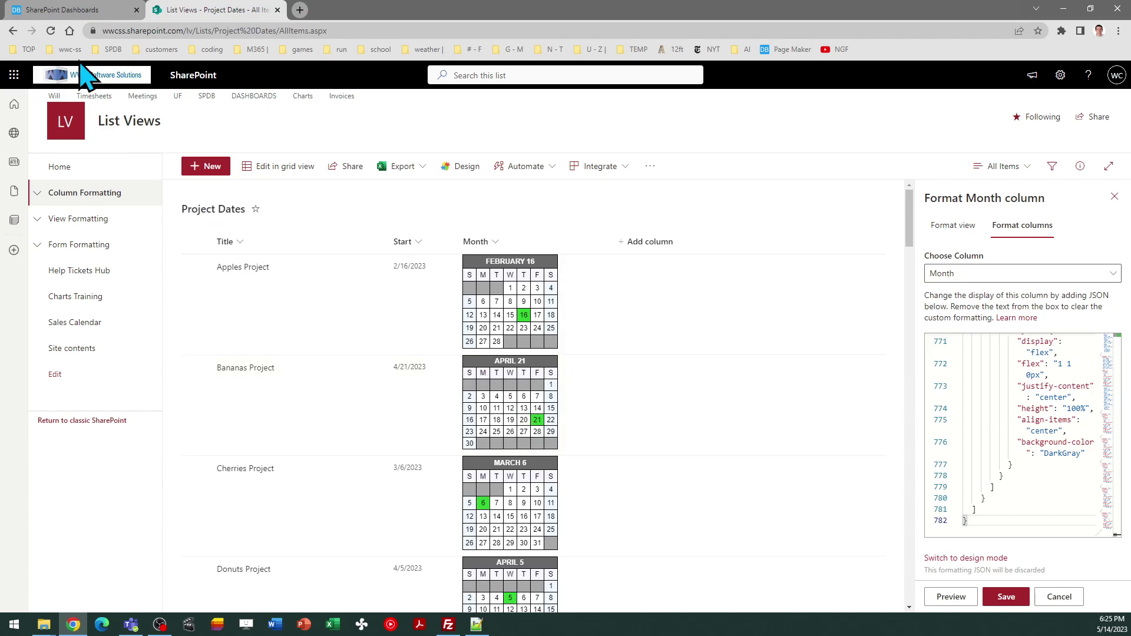
{"action": "left_click", "coordinate": [70, 13]}
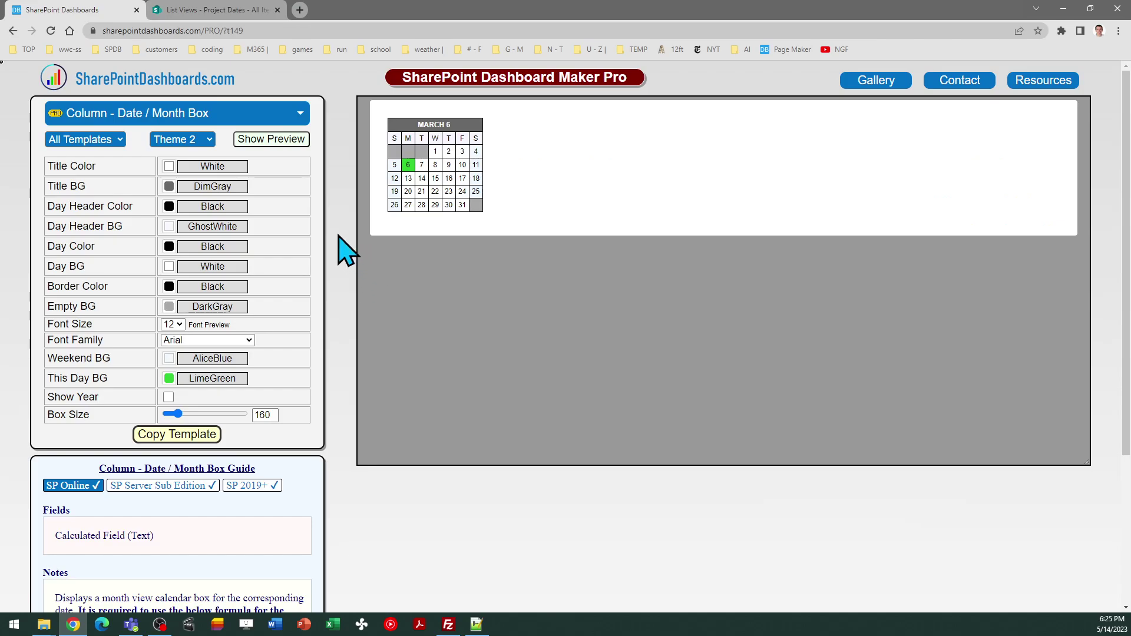